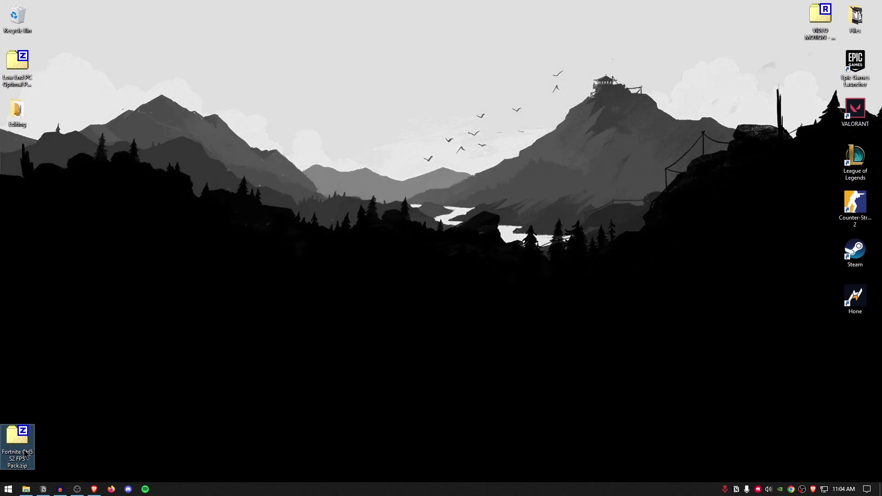
Extract the downloaded FPS pack zip with 7-Zip into its own folder and open it.
right_click(25, 452)
mouse_move(80, 285)
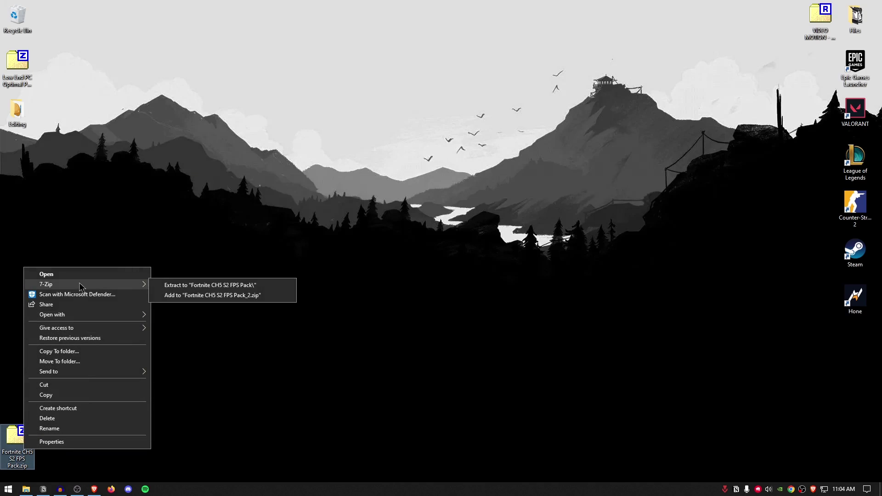
left_click(185, 285)
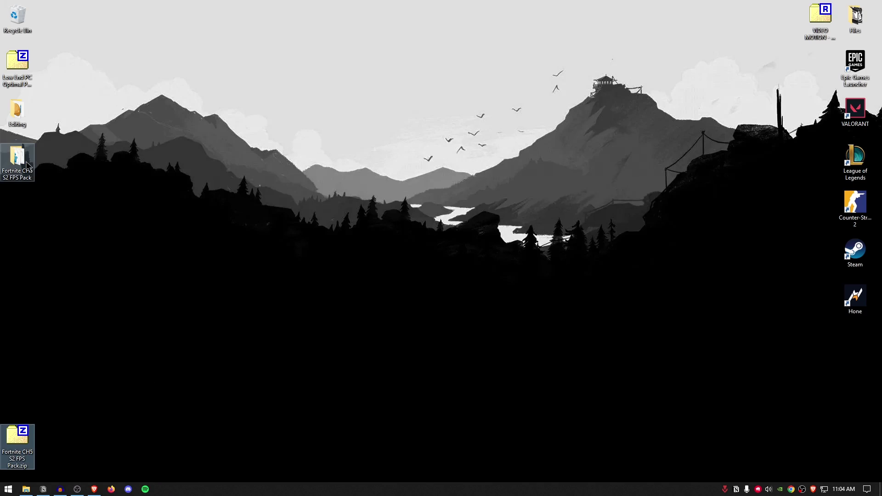
double_click(17, 158)
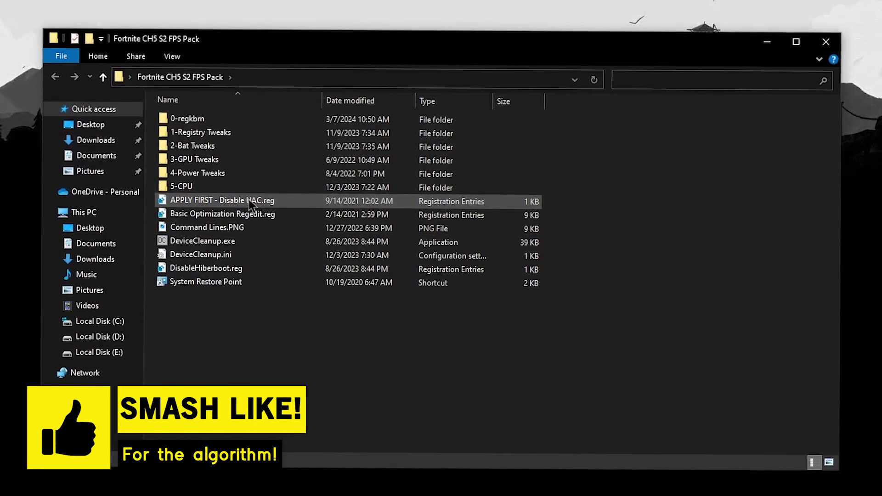
Merge 'APPLY FIRST - Disable UAC.reg' into the registry and confirm the success message.
left_click(271, 198)
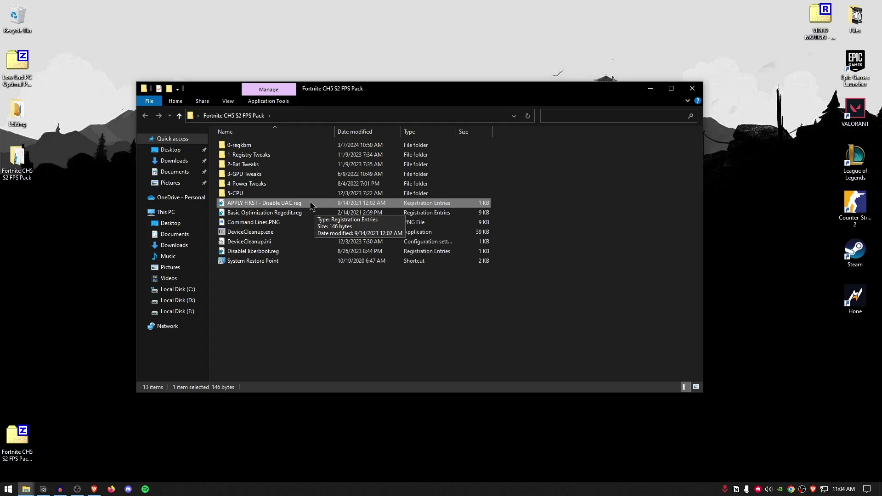
double_click(311, 205)
left_click(508, 255)
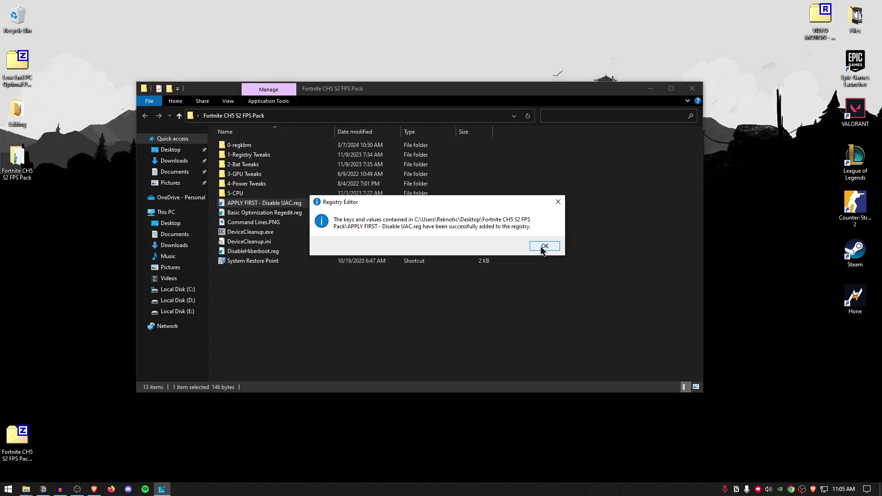
left_click(544, 247)
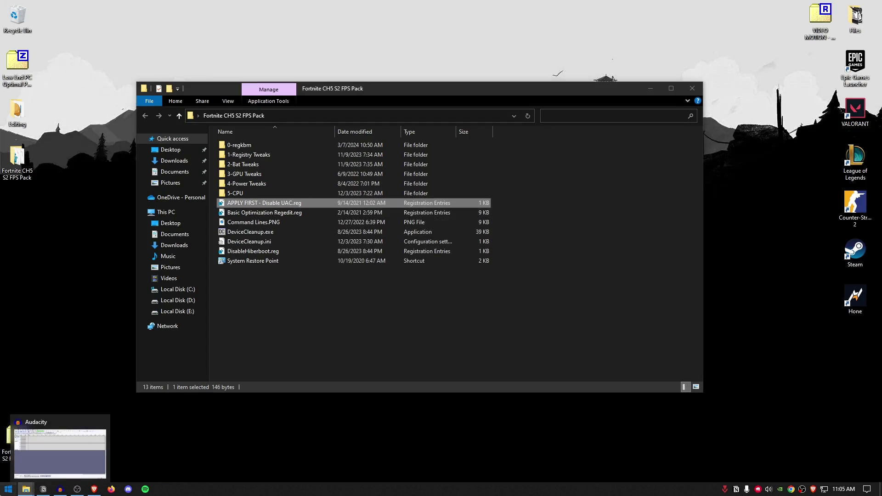
Show the Start menu's power options, then dismiss them without choosing anything.
left_click(9, 489)
left_click(12, 471)
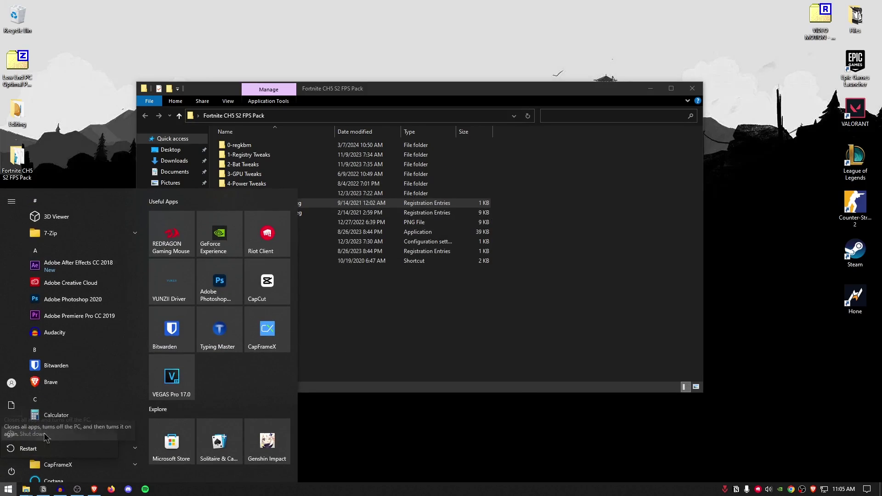
key("Escape")
Create a restore point described as 'restore' from the pack's System Restore Point shortcut.
left_click(441, 300)
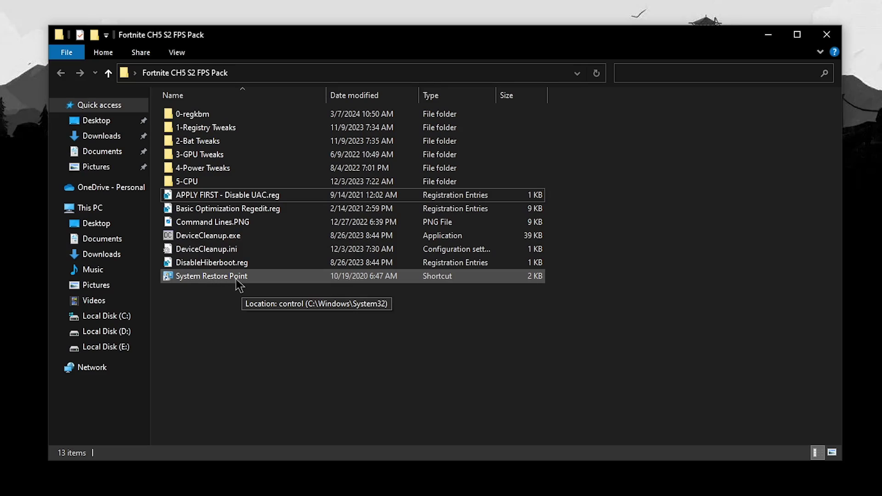
double_click(236, 279)
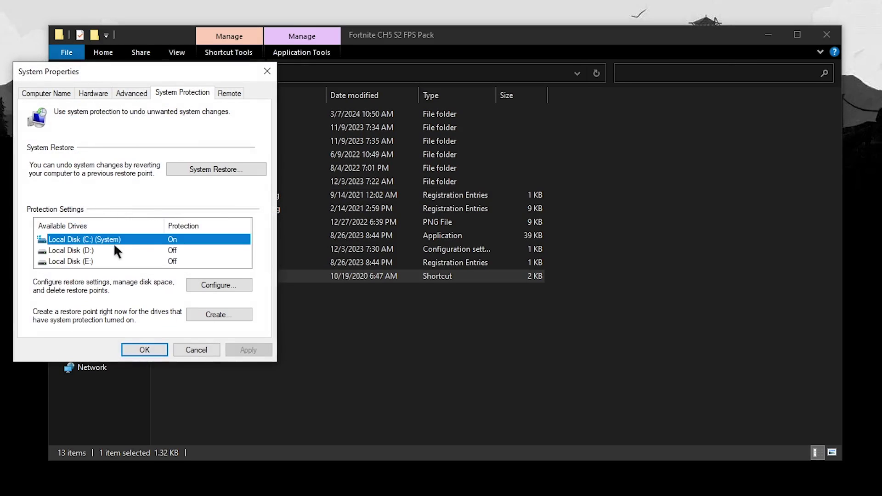
left_click(220, 315)
type("restore")
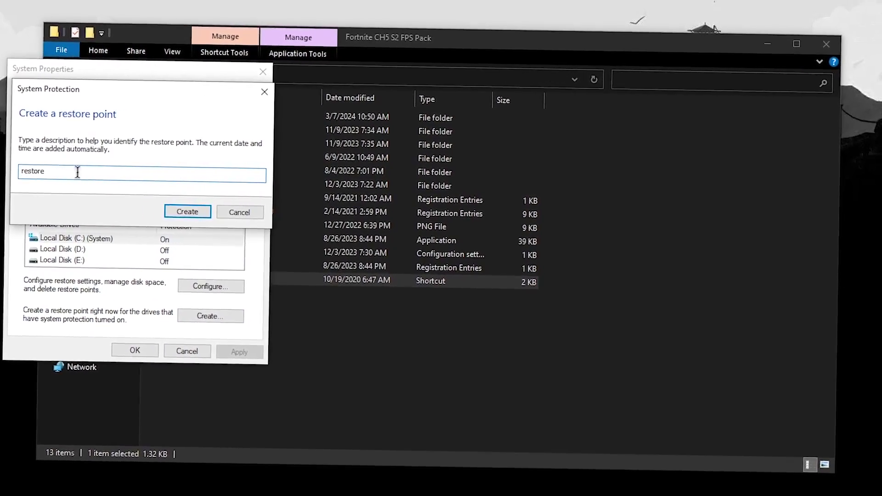
double_click(78, 172)
left_click(188, 211)
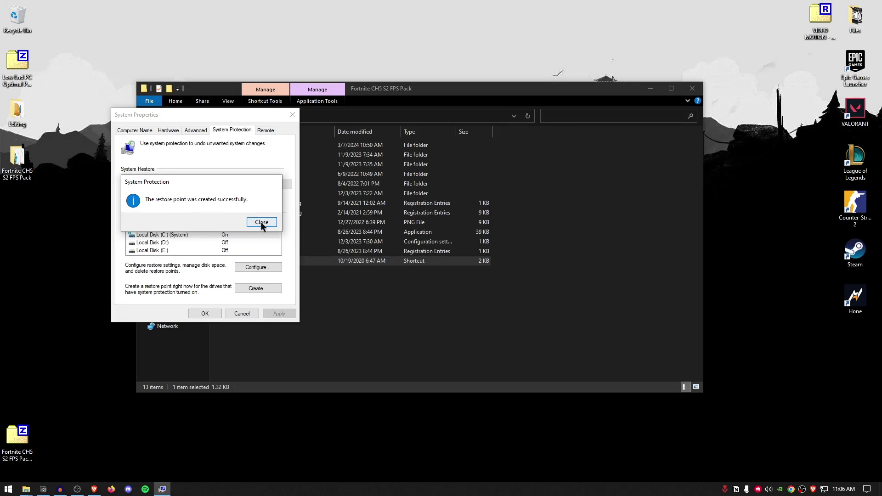
left_click(262, 223)
left_click(206, 314)
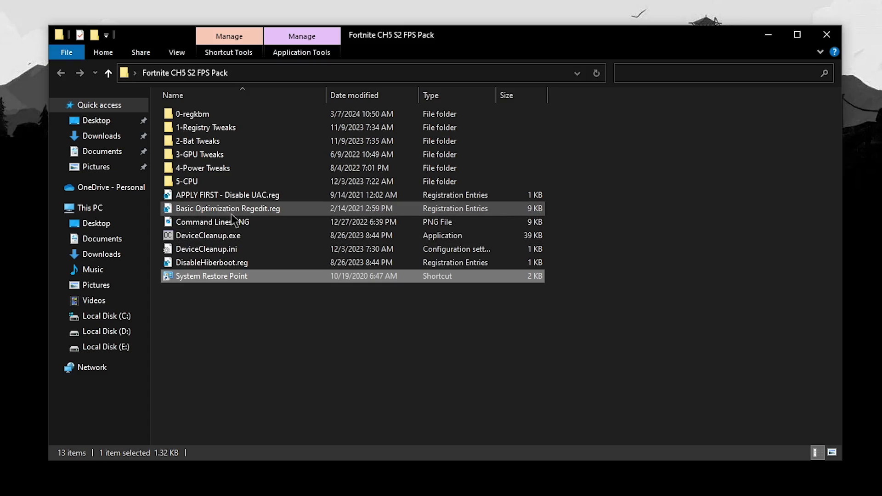
Review Basic Optimization Regedit.reg in Notepad, then merge it into the registry.
left_click(258, 213)
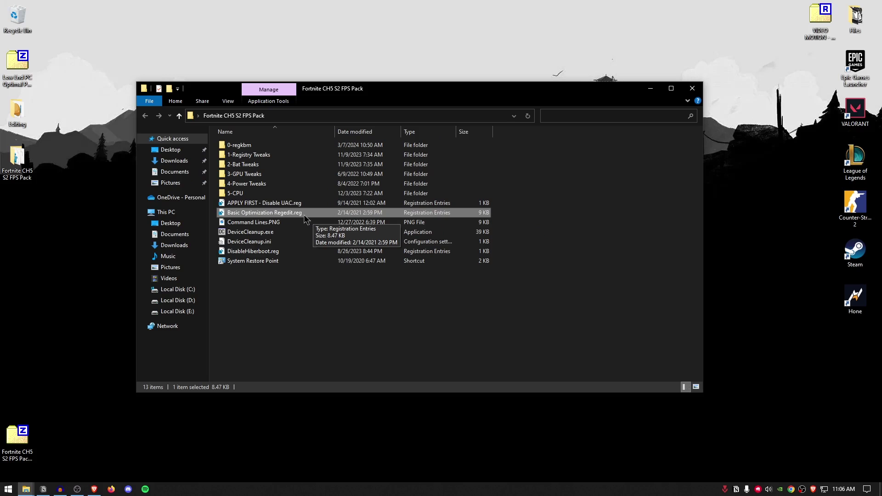
right_click(303, 217)
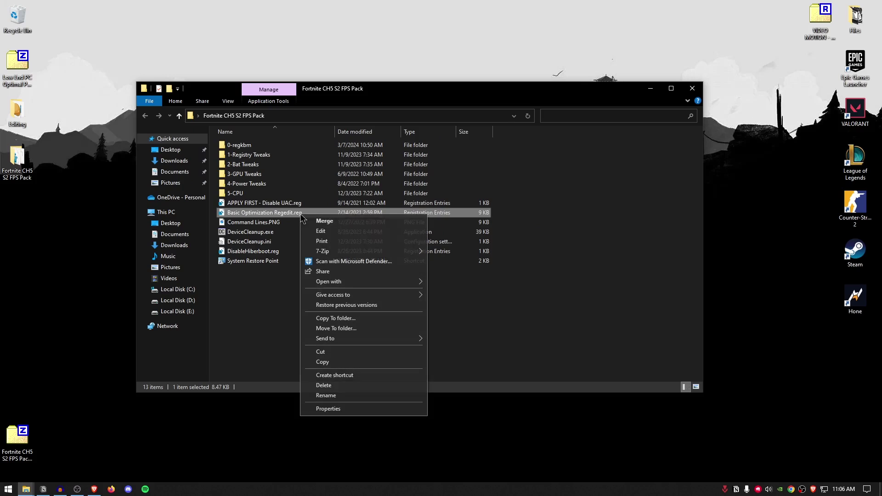
left_click(320, 232)
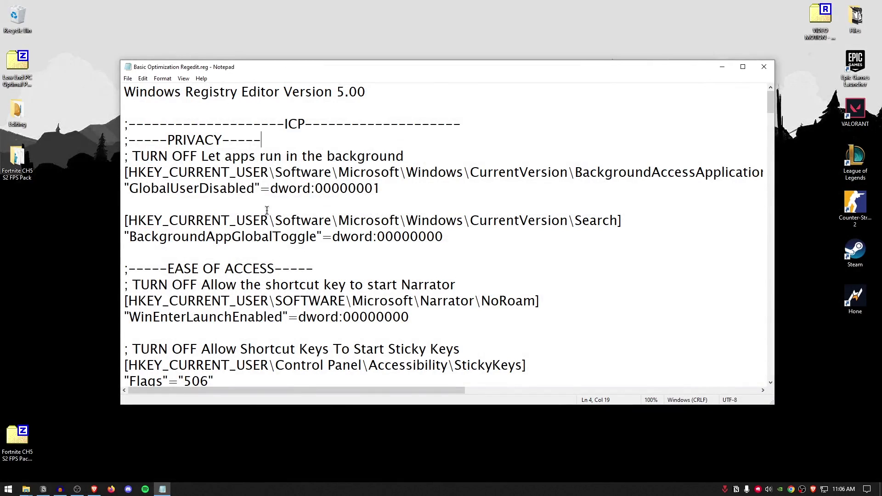
left_click(762, 68)
double_click(201, 209)
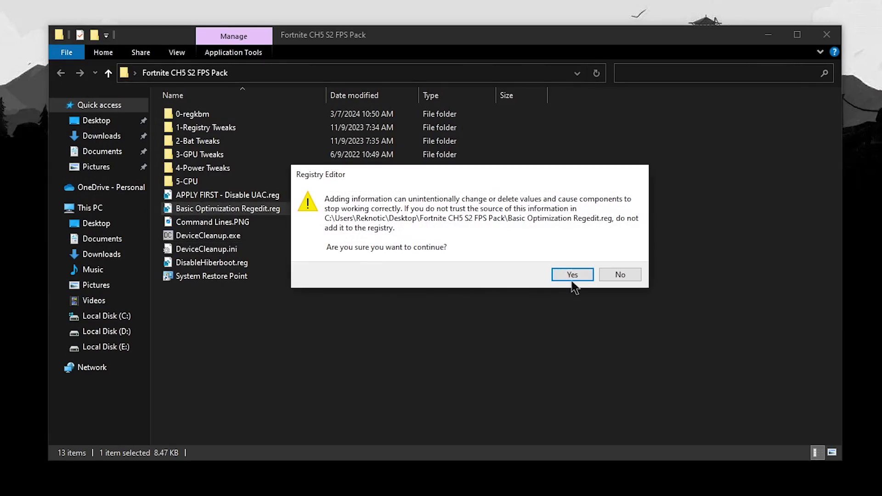
left_click(572, 278)
left_click(623, 261)
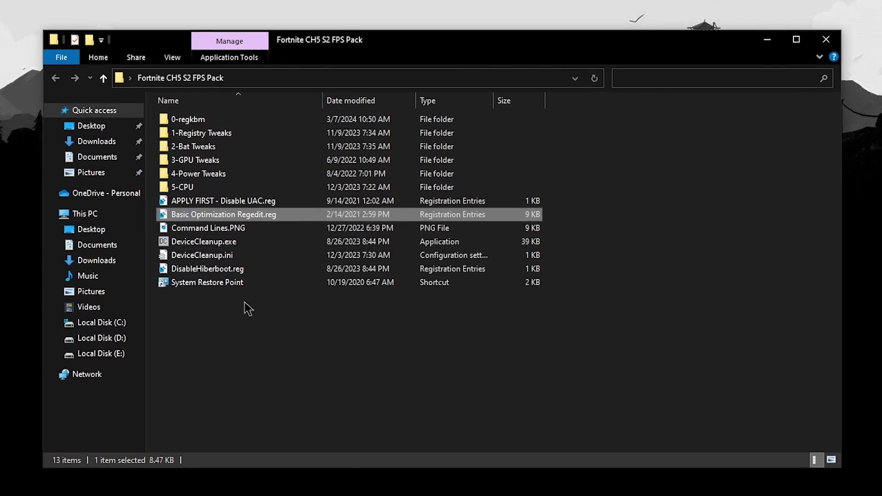
Merge DisableHiberboot.reg into the registry and select the 0-regkbm folder.
left_click(225, 262)
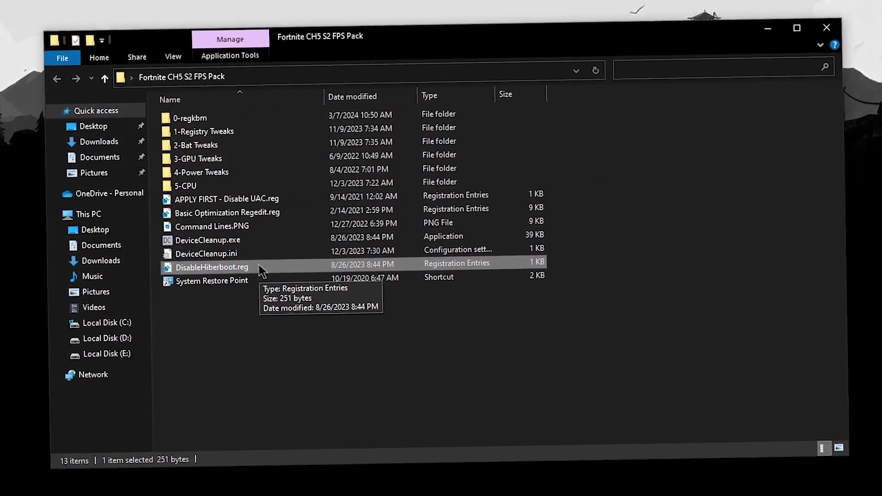
double_click(260, 272)
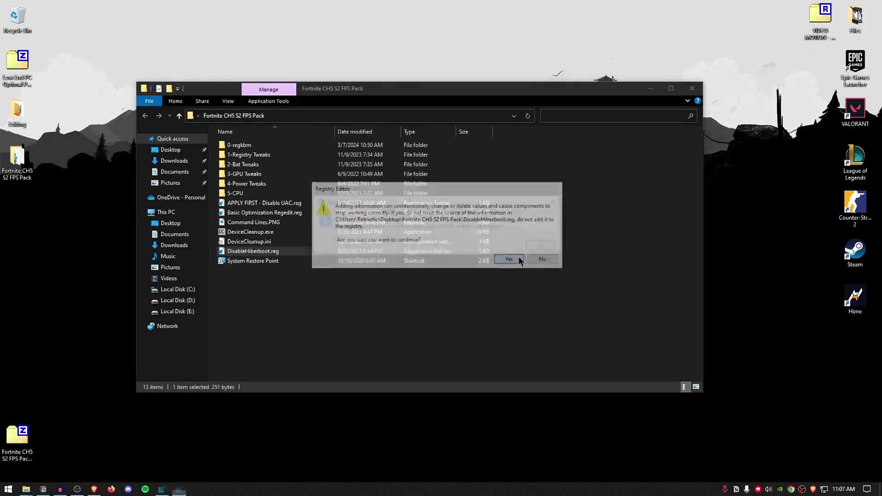
left_click(509, 259)
left_click(544, 251)
left_click(216, 115)
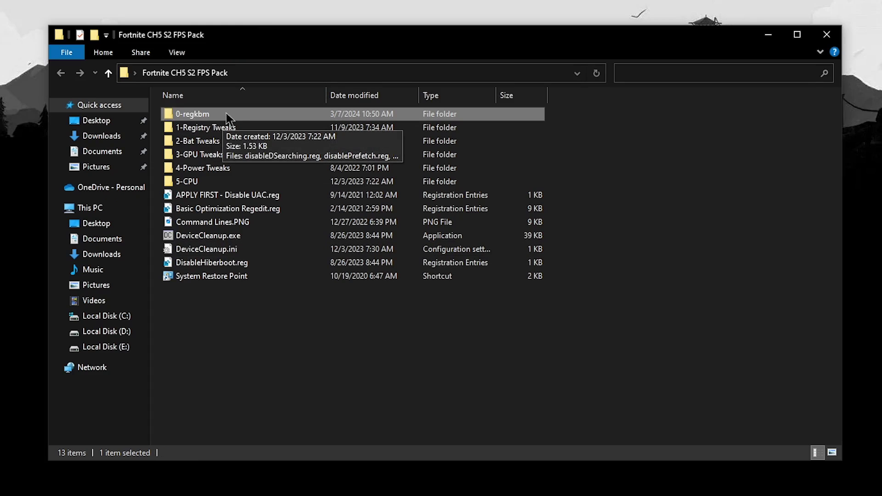
In 0-regkbm, merge disableDSearching, disablePrefetch, disableStartupDelay and HoverTime .reg files.
double_click(228, 119)
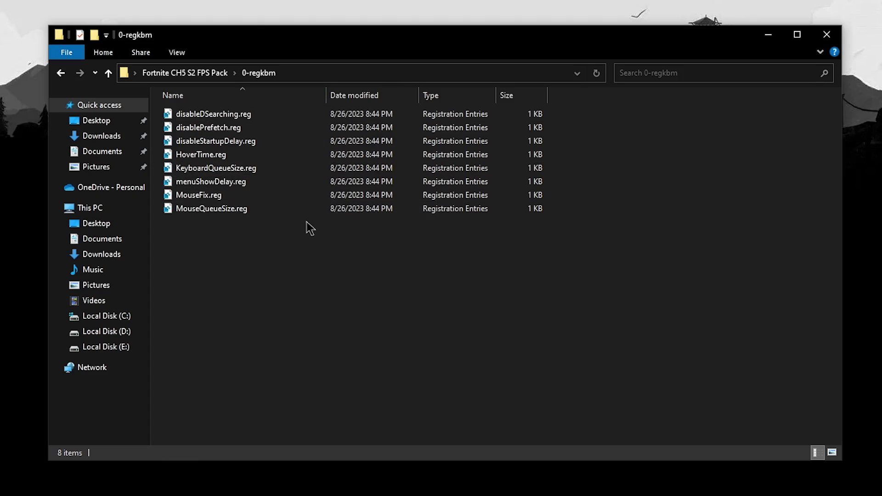
double_click(243, 117)
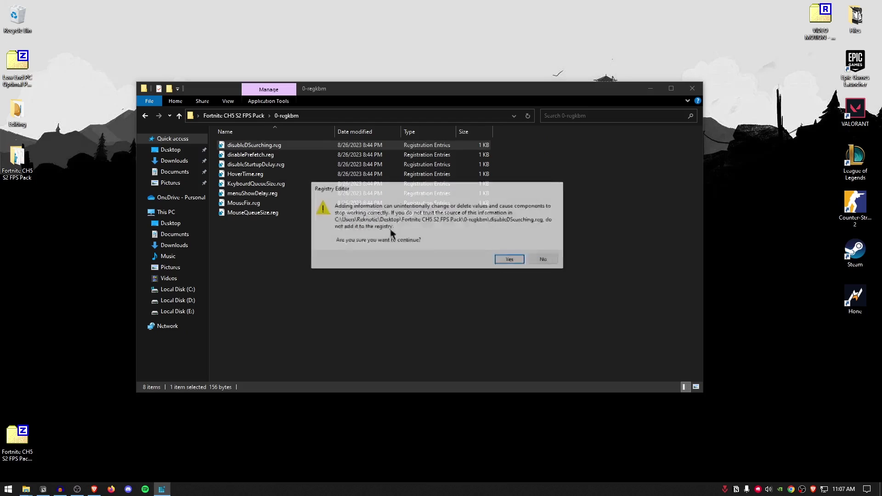
left_click(570, 269)
left_click(617, 255)
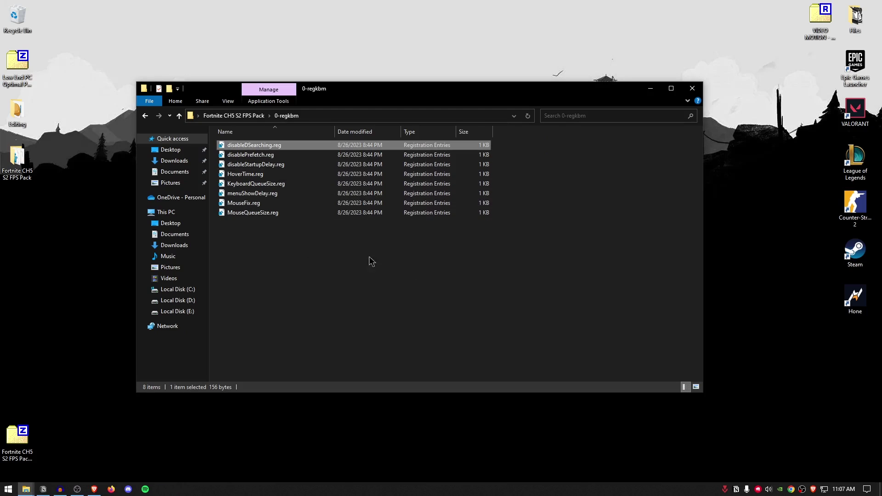
double_click(257, 158)
left_click(545, 257)
left_click(544, 248)
double_click(271, 165)
left_click(507, 258)
left_click(257, 175)
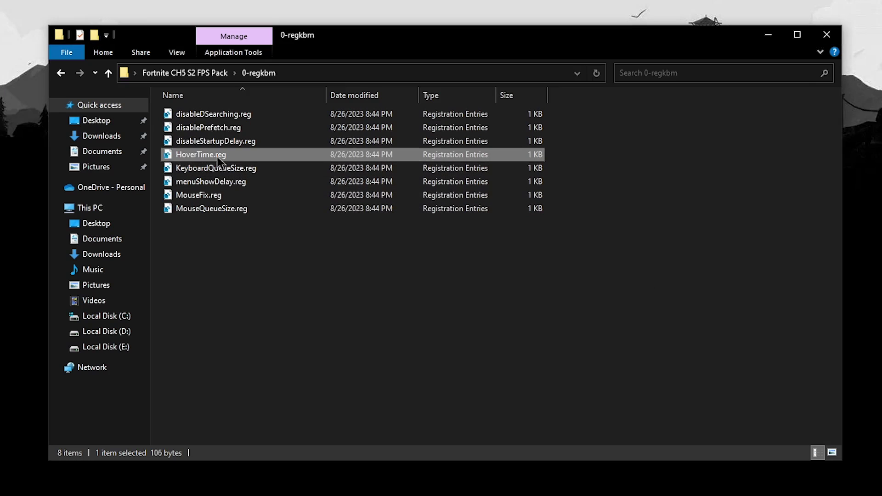
double_click(217, 156)
left_click(547, 274)
left_click(230, 168)
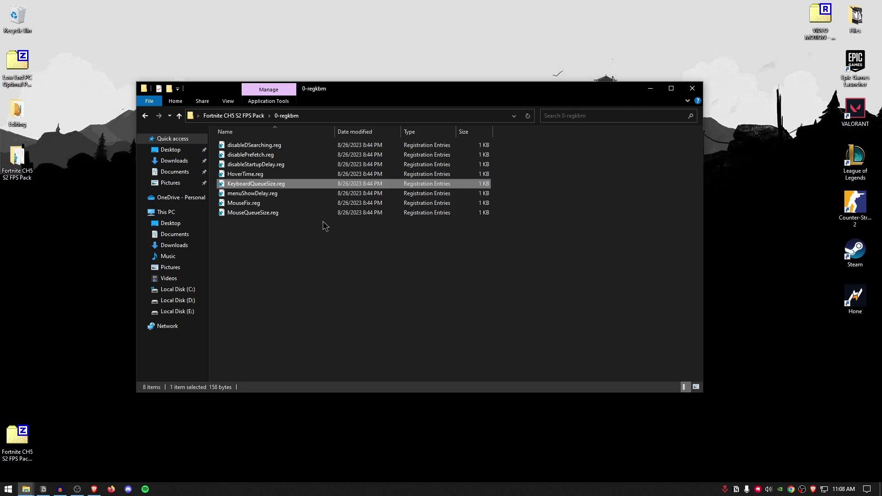
Merge KeyboardQueueSize.reg, menuShowDelay.reg and MouseFix.reg, then select MouseQueueSize.reg.
double_click(379, 185)
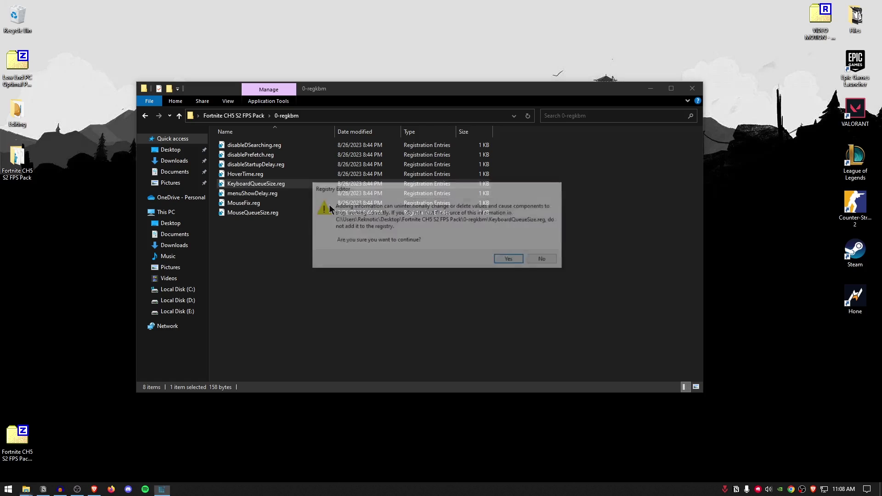
left_click(509, 259)
left_click(544, 246)
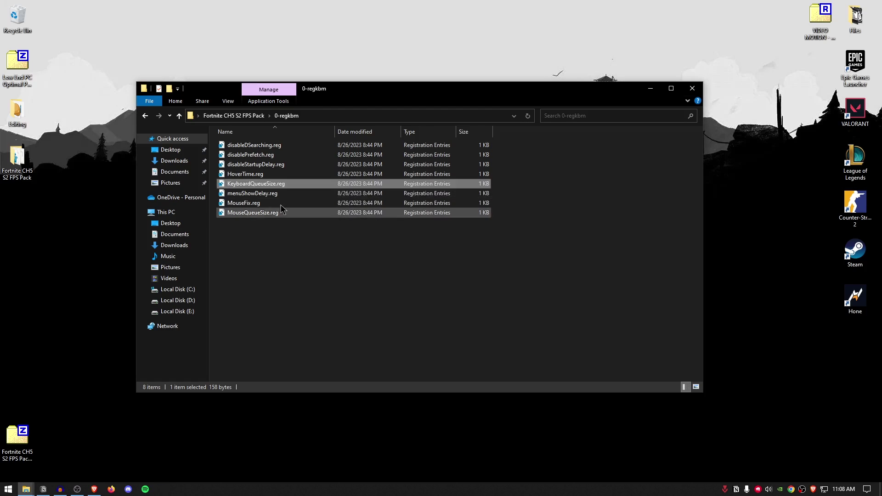
double_click(255, 193)
left_click(510, 260)
left_click(548, 246)
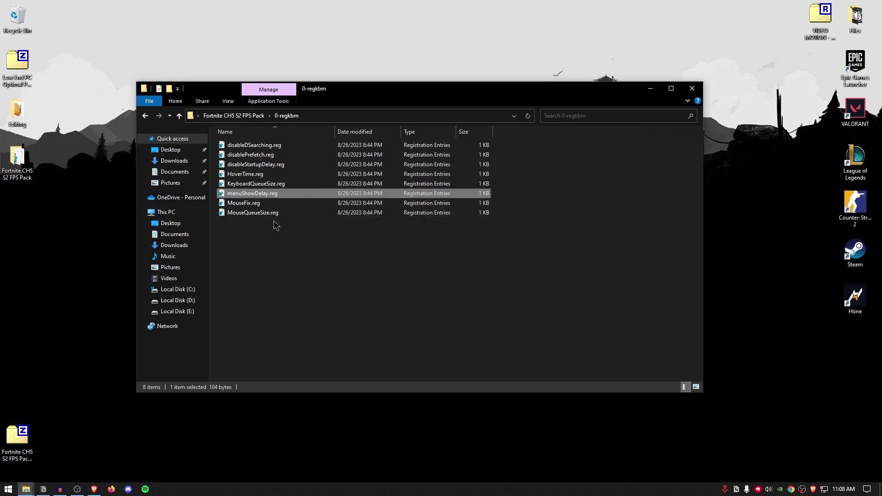
double_click(248, 203)
left_click(510, 260)
left_click(546, 245)
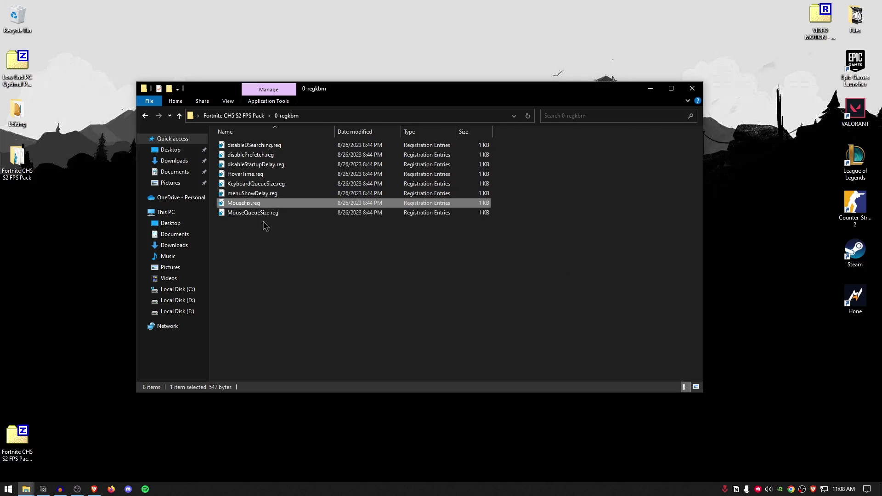
left_click(251, 213)
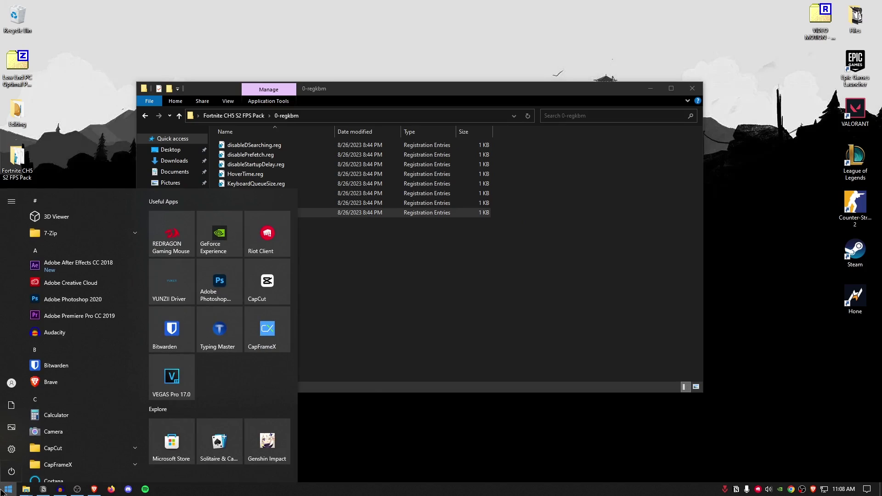
Keep the macOS Cursors L With Shadow Newer pointer scheme, precision off, and close Mouse Properties.
type("mouse")
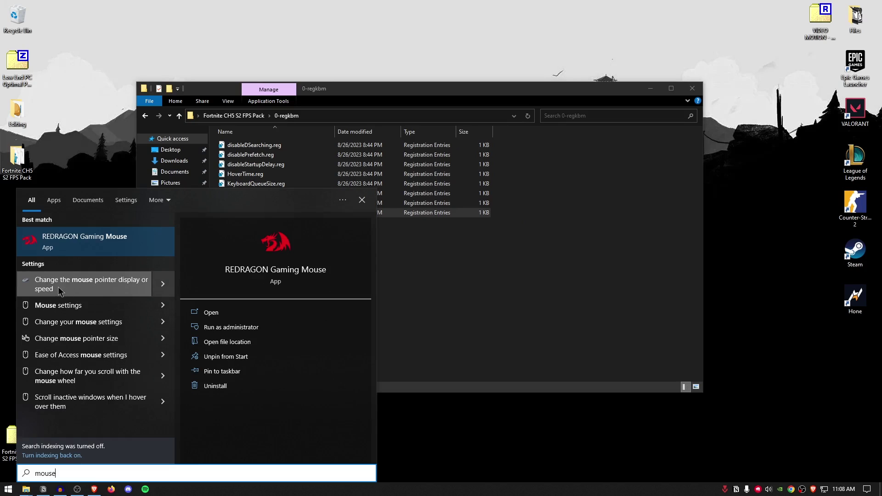
left_click(129, 289)
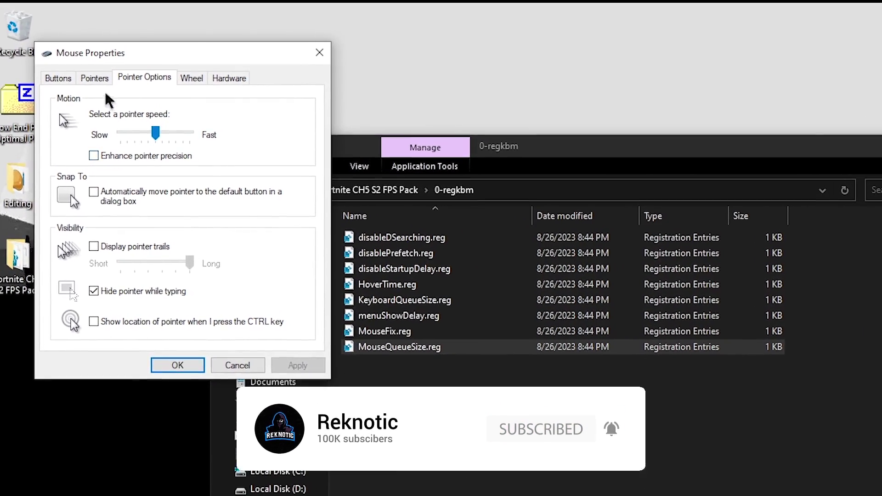
left_click(94, 78)
left_click(133, 119)
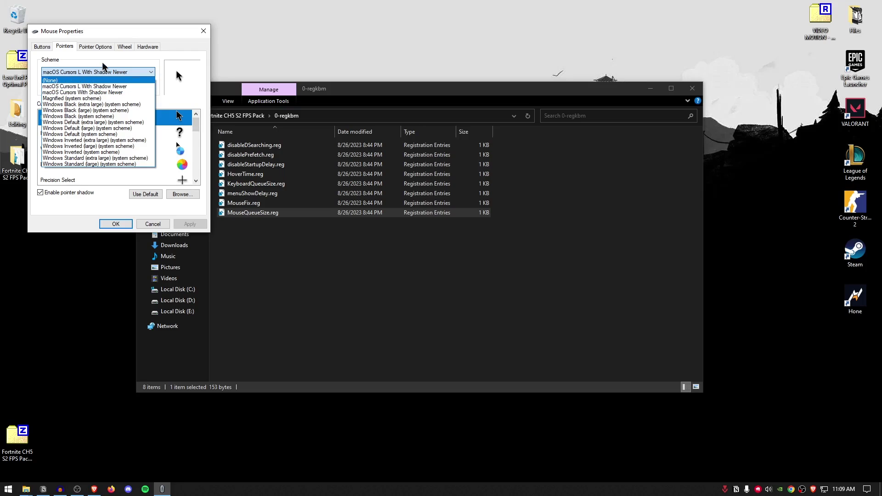
left_click(165, 133)
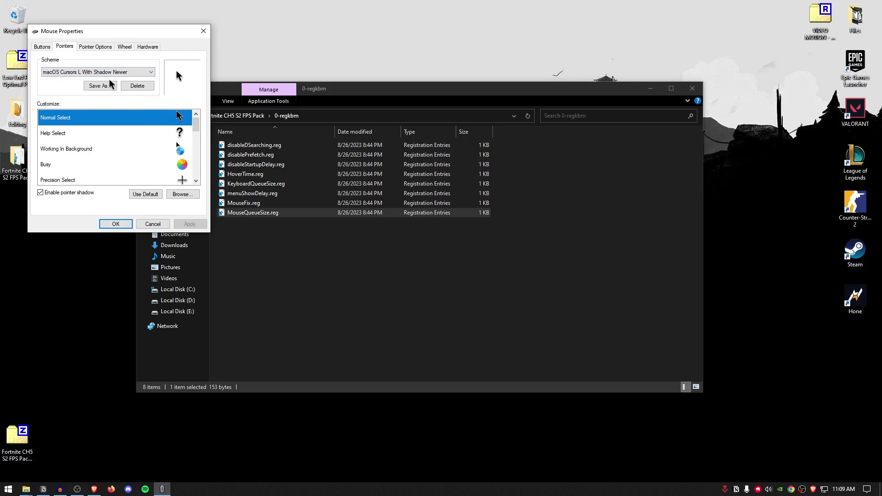
left_click(121, 223)
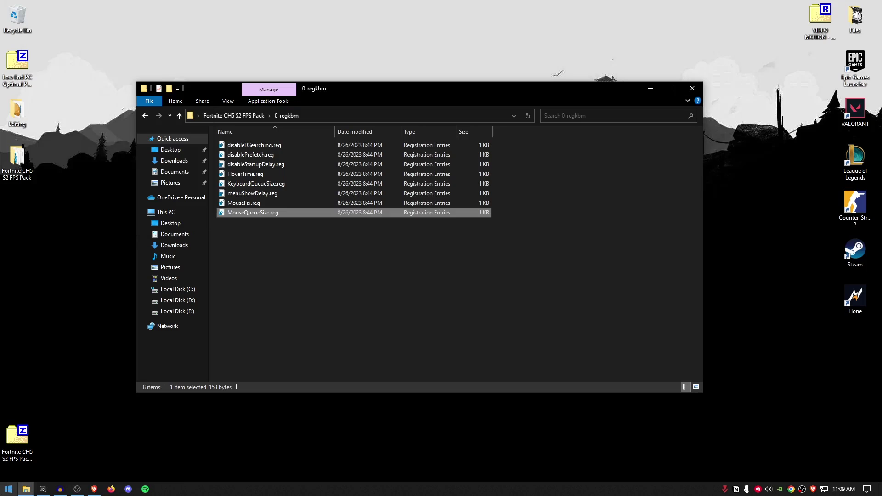
Open Keyboard Properties via 'keybo' and confirm repeat delay Short and repeat rate Fast.
key("super")
type("keybo")
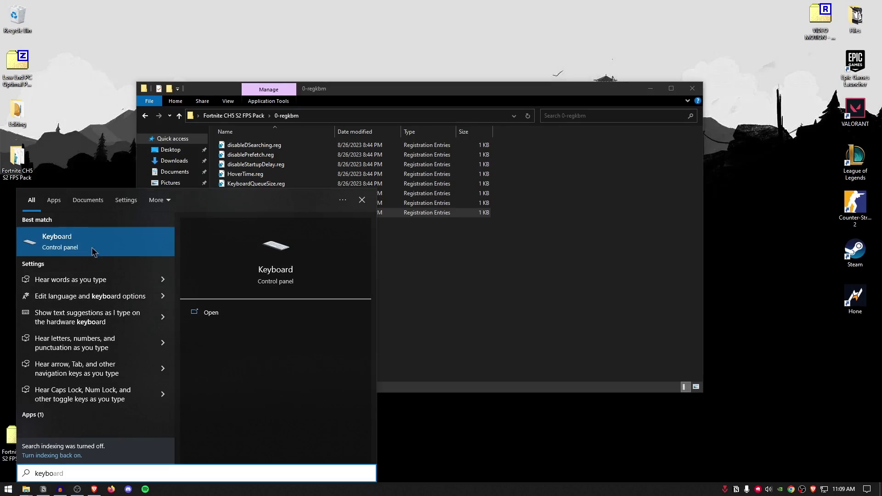
left_click(79, 242)
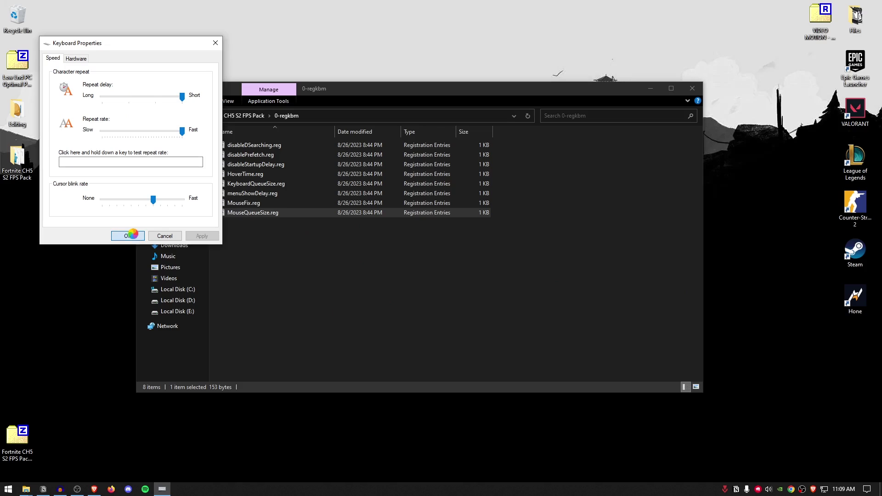
left_click(202, 379)
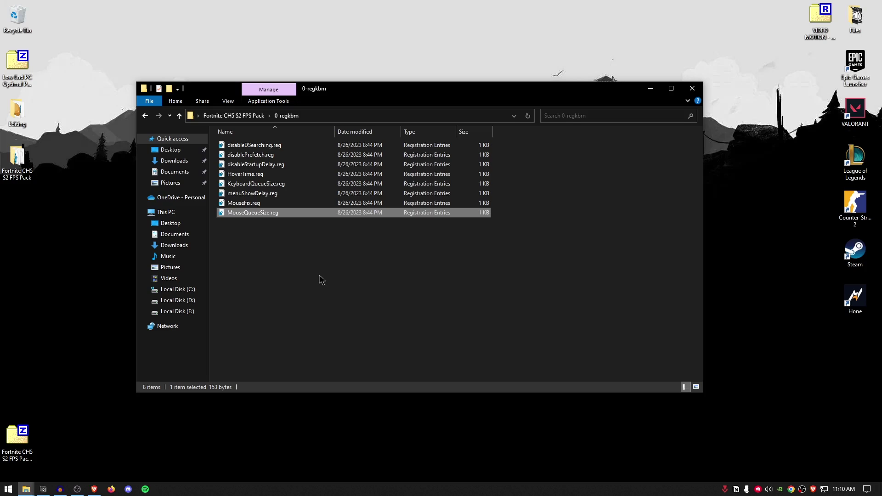
Turn the REDRAGON mouse lighting effect OFF, then open the pack's 1-Registry Tweaks folder.
left_click(321, 280)
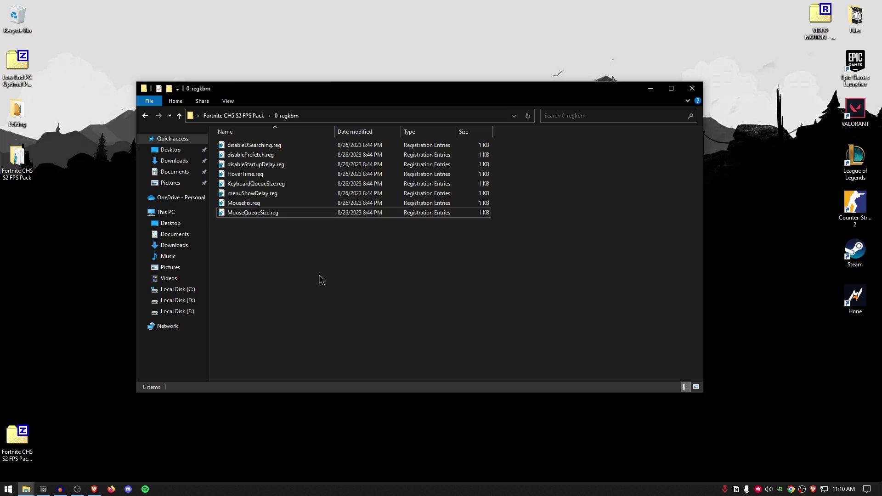
key("super")
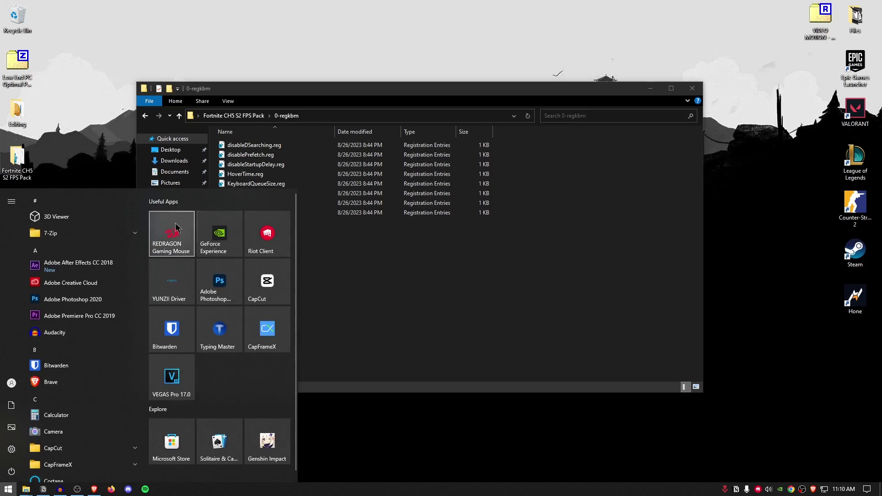
left_click(168, 229)
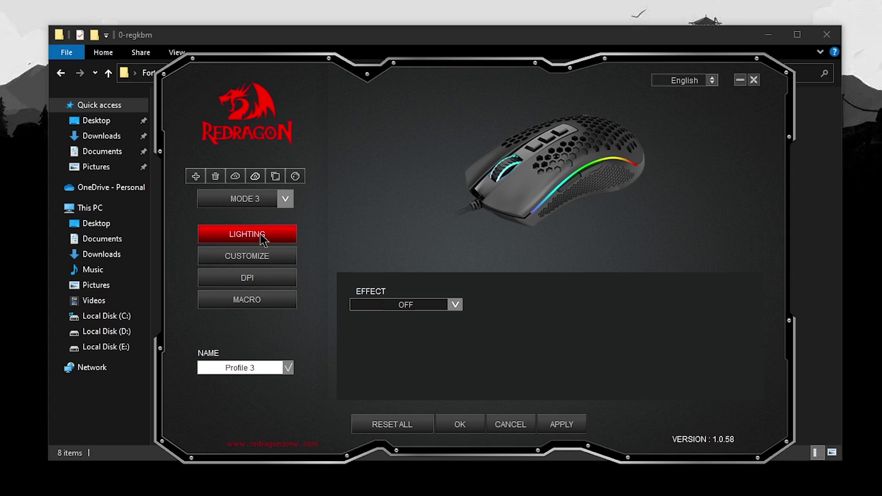
left_click(399, 281)
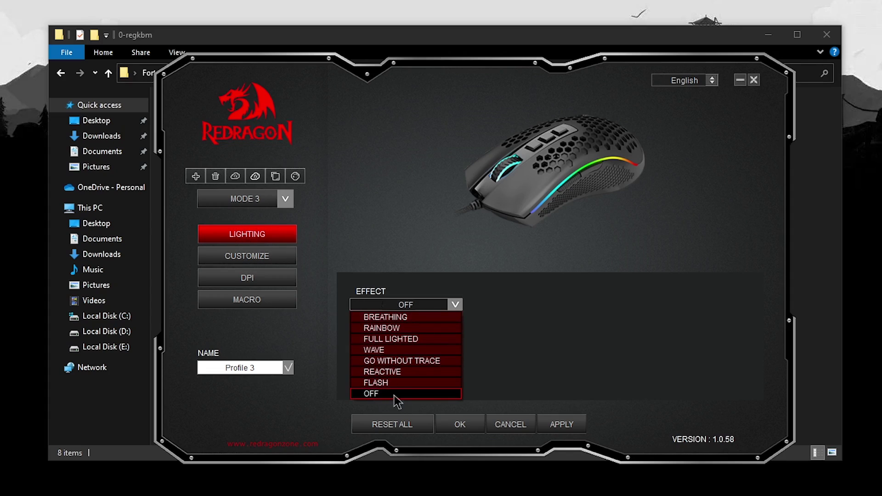
left_click(417, 394)
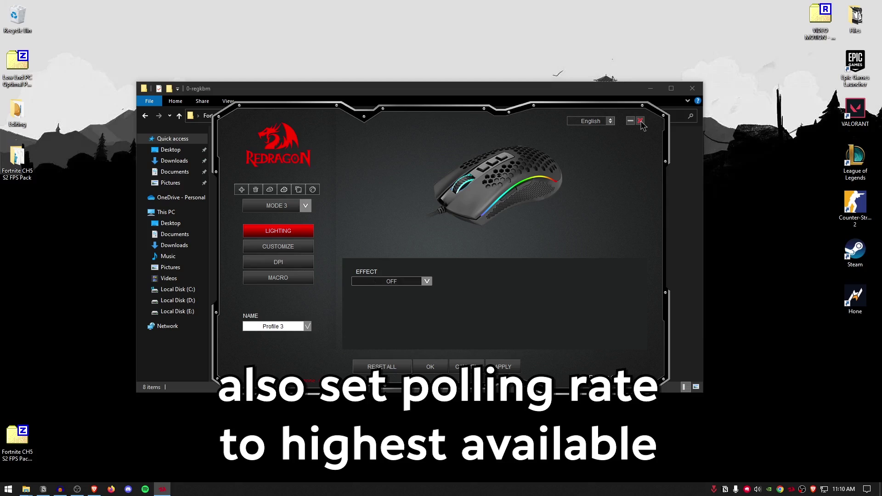
left_click(441, 366)
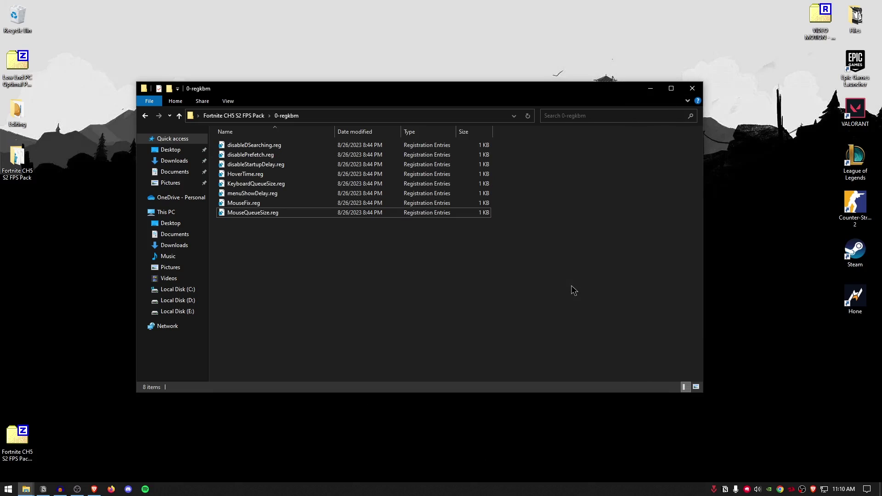
key("BackSpace")
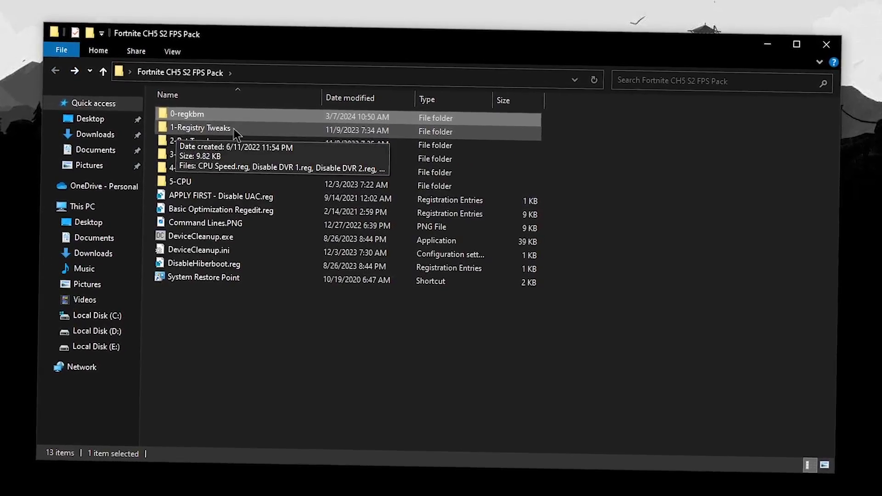
double_click(236, 134)
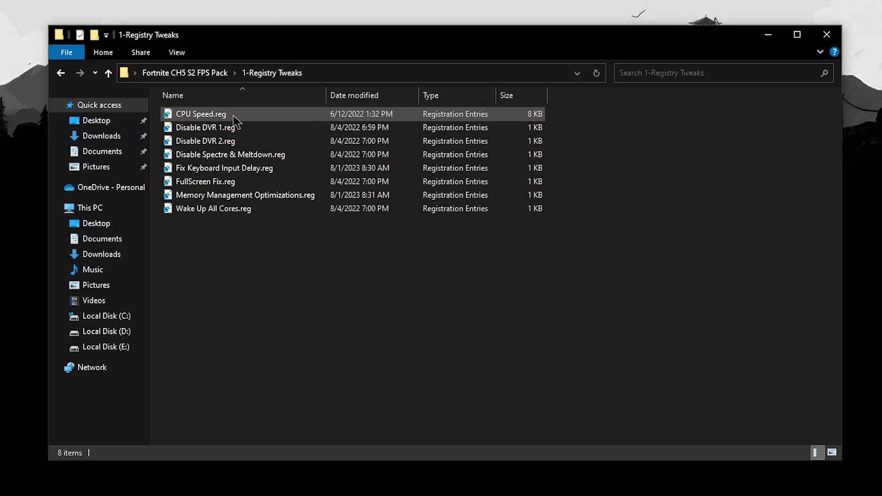
Merge CPU Speed.reg into the registry, then review its entries in Notepad and close it.
double_click(264, 146)
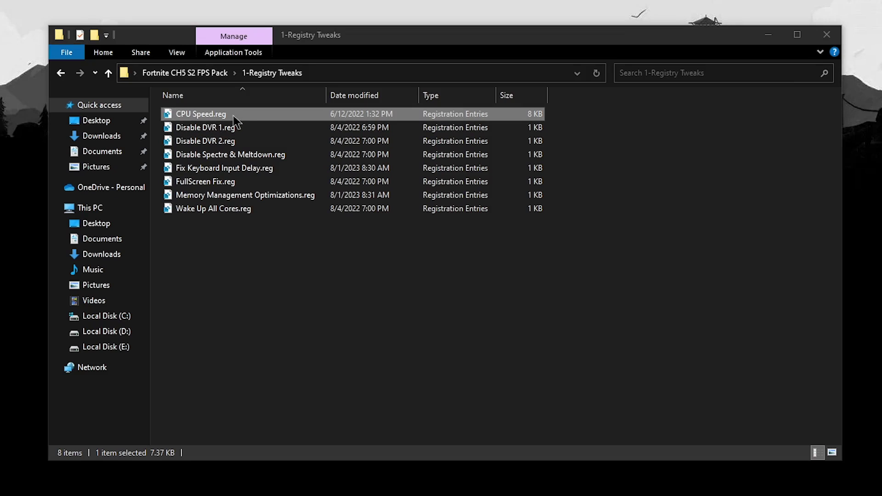
left_click(570, 274)
left_click(615, 254)
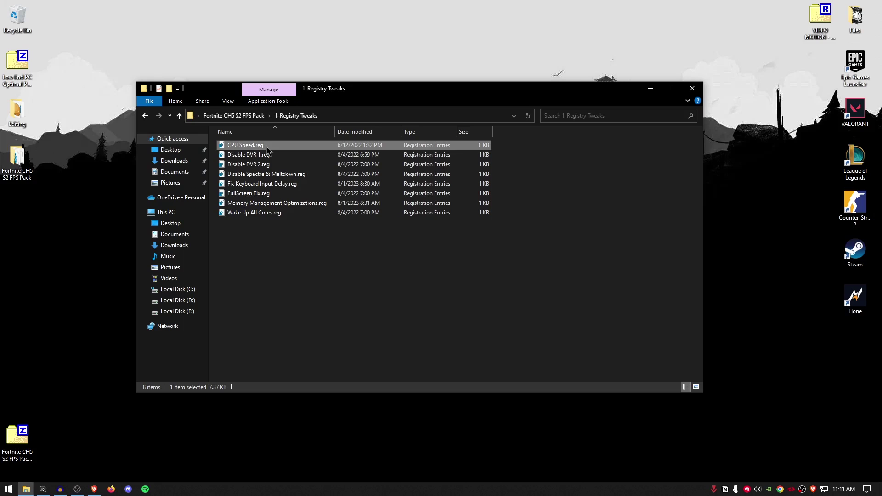
right_click(267, 150)
left_click(281, 161)
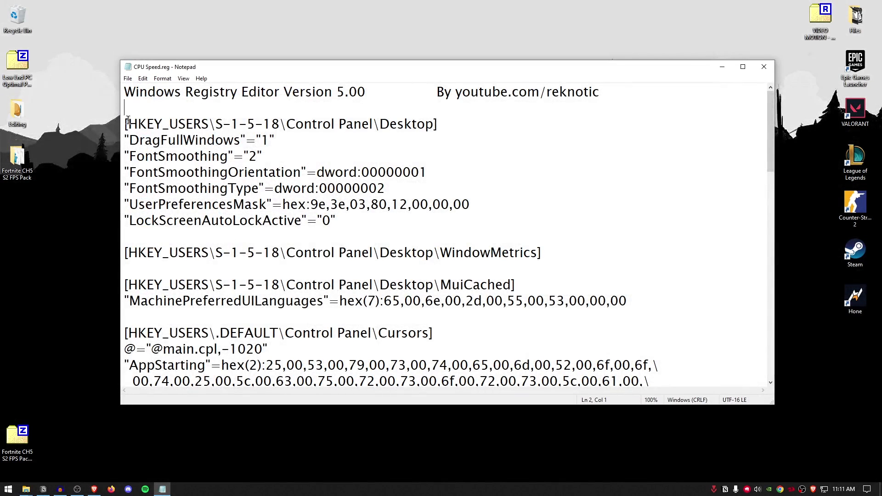
left_click_drag(126, 120, 667, 332)
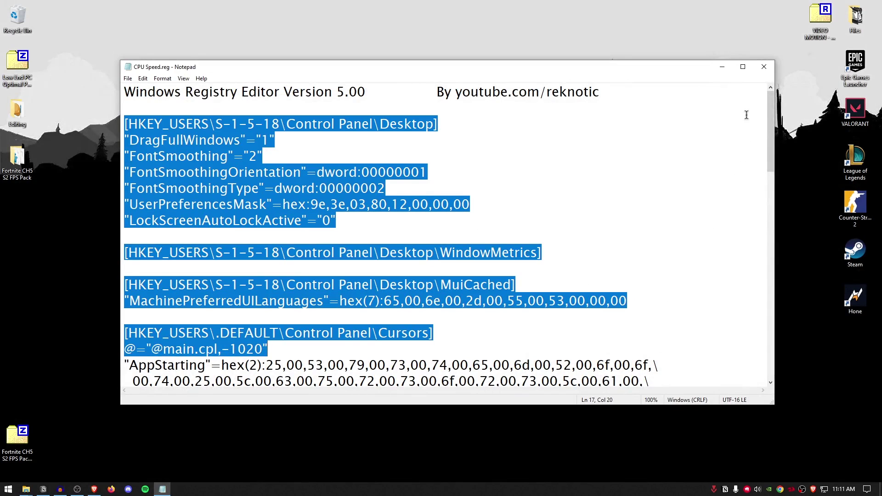
left_click(764, 68)
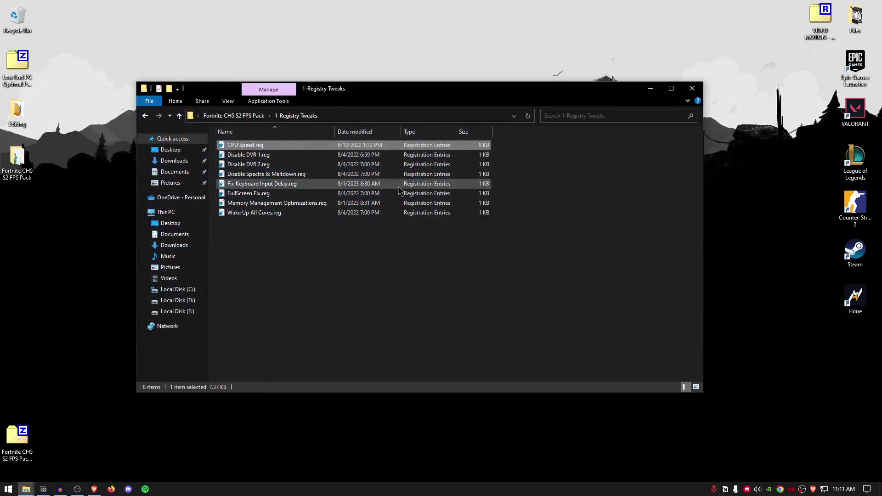
Merge Disable DVR 1.reg and Disable DVR 2.reg, declining the Spectre & Meltdown change.
double_click(260, 157)
left_click(509, 262)
left_click(546, 247)
double_click(264, 165)
left_click(510, 260)
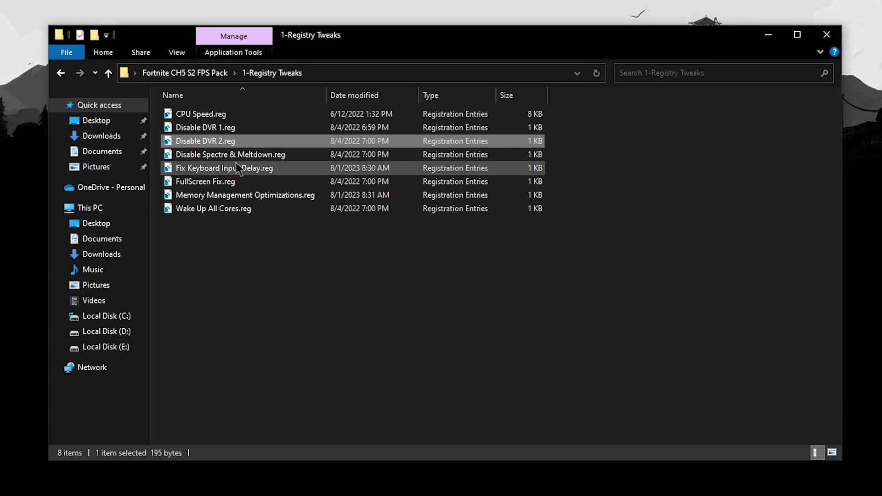
left_click(227, 157)
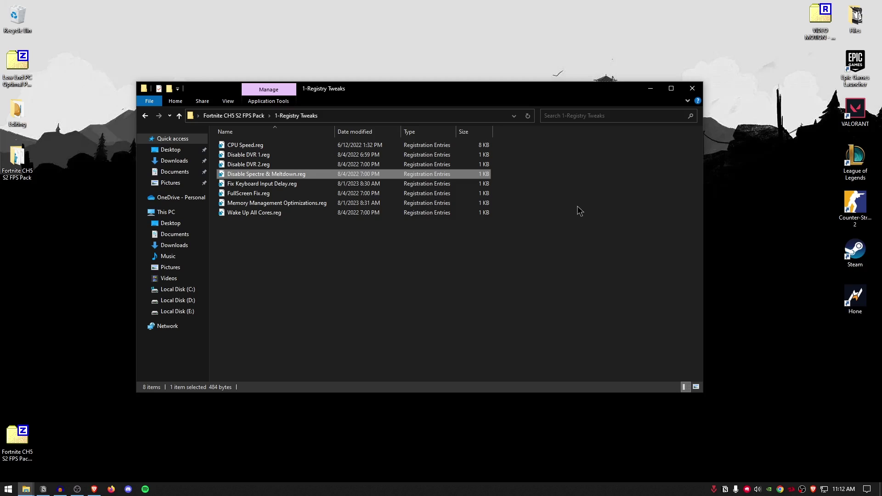
double_click(307, 178)
left_click(547, 254)
Merge Memory Management Optimizations.reg into the registry, then select Wake Up All Cores.reg.
left_click(299, 184)
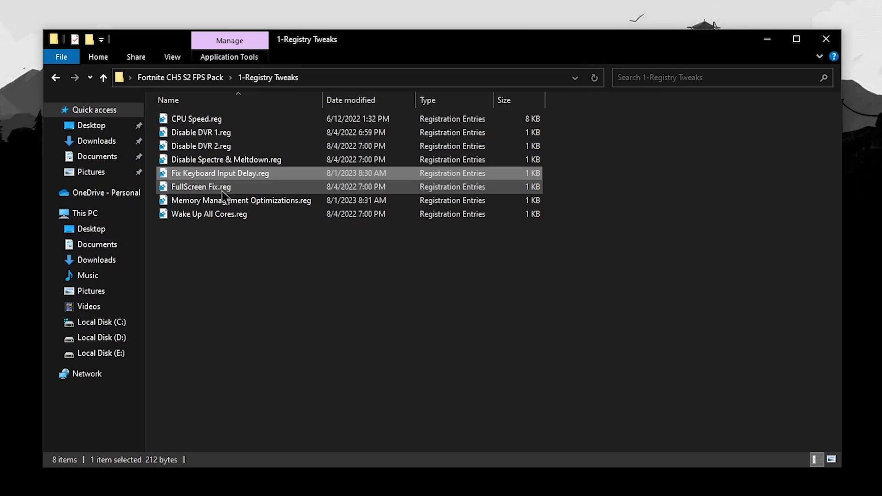
left_click(301, 193)
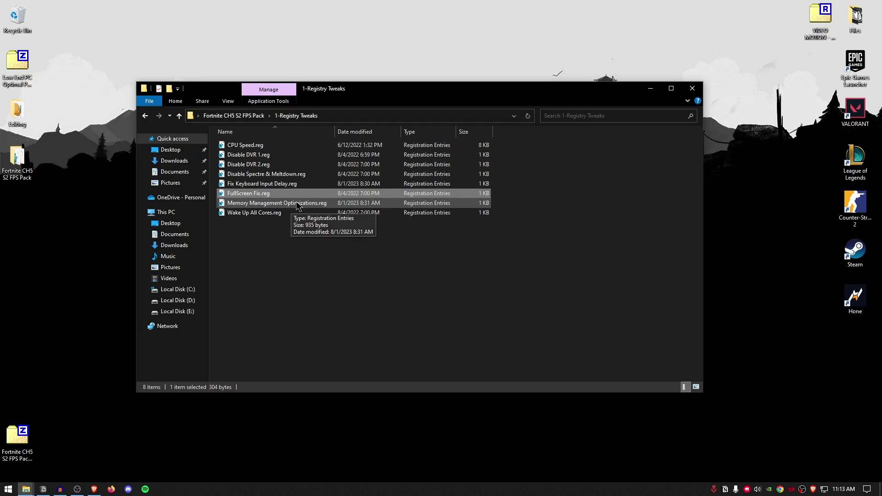
left_click(297, 204)
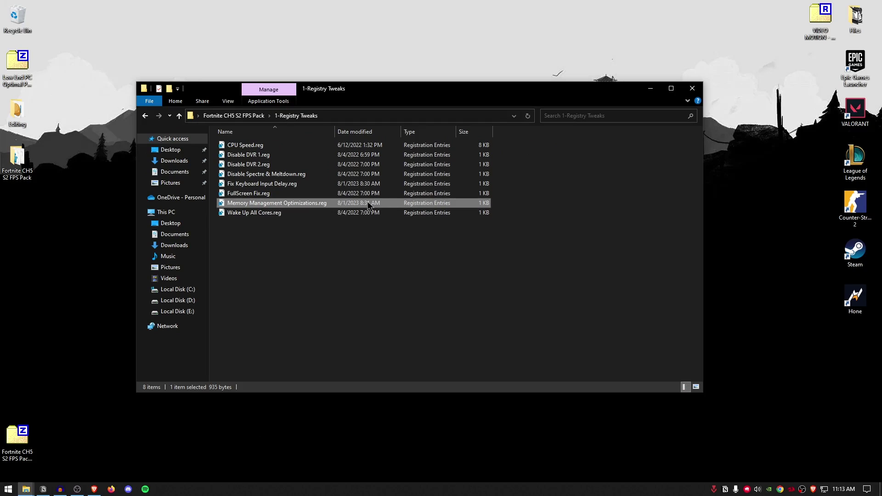
double_click(311, 209)
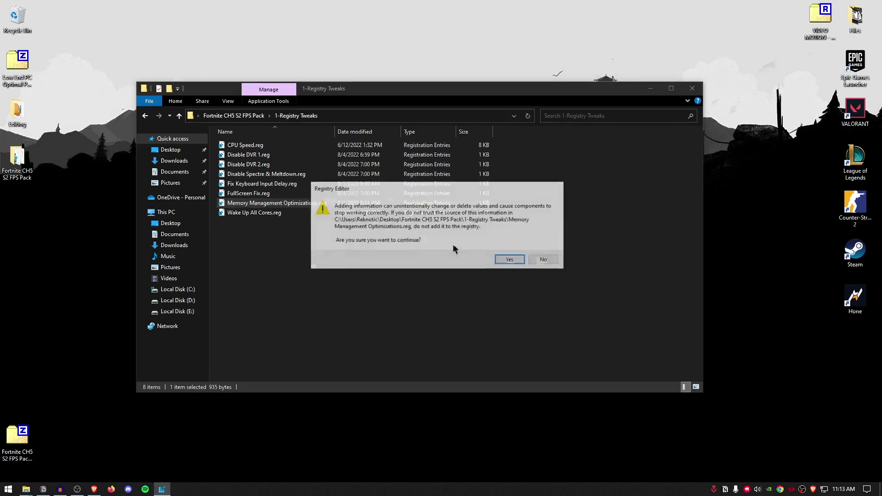
left_click(501, 256)
left_click(545, 252)
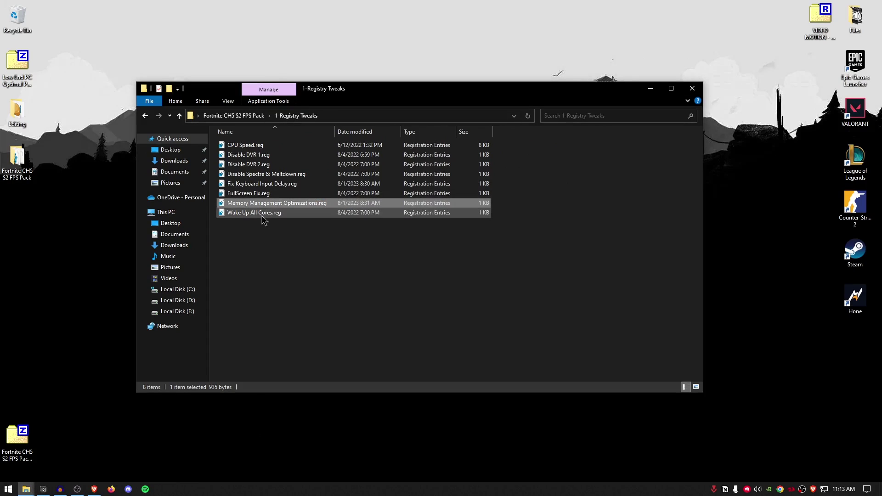
left_click(279, 214)
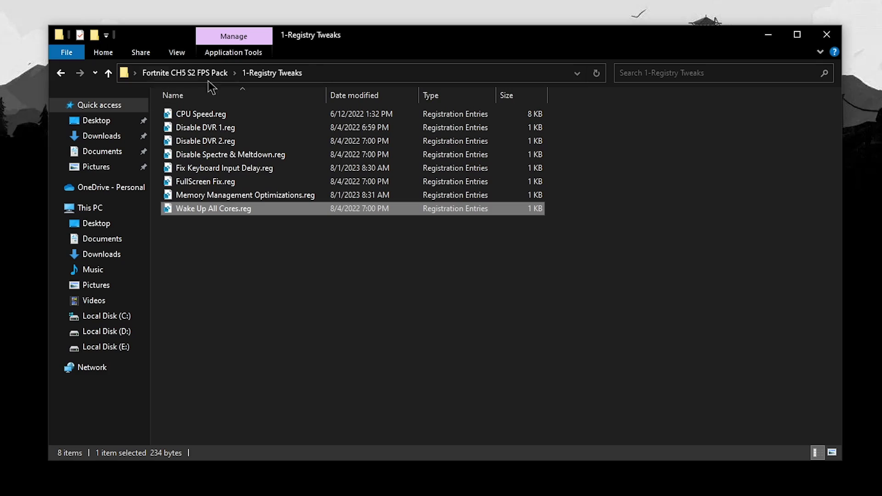
Navigate from the pack folder into 2-Bat Tweaks > Drive Tweaks.
left_click(234, 115)
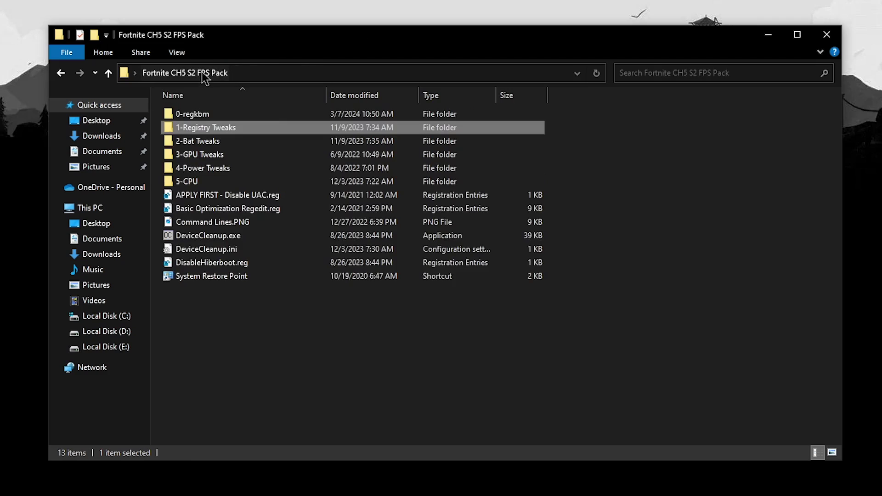
double_click(215, 142)
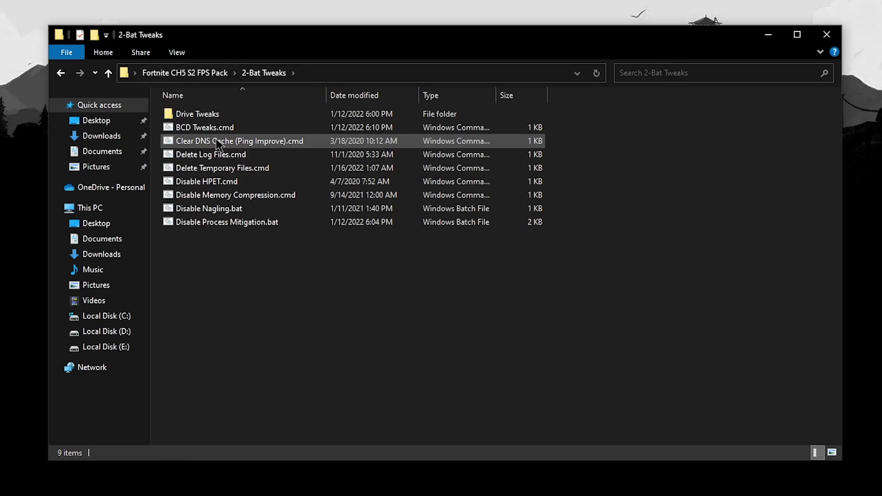
double_click(225, 115)
left_click_drag(410, 150, 291, 150)
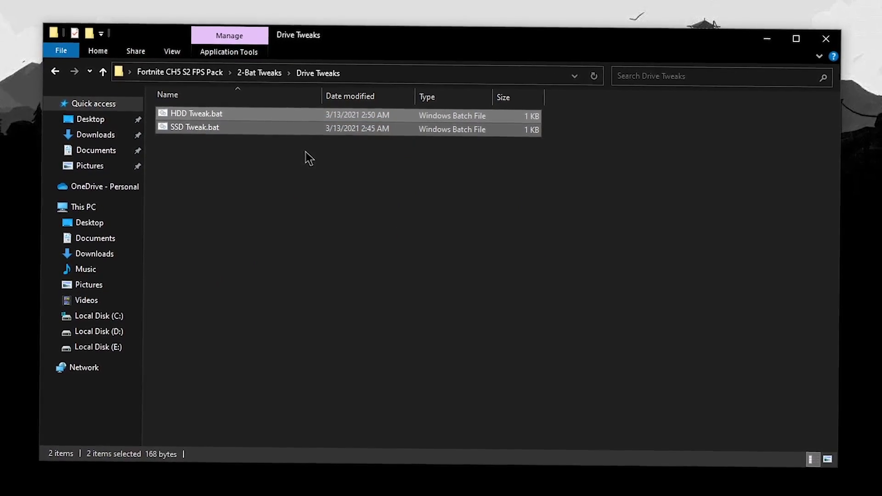
left_click(305, 152)
Run SSD Tweak.bat as administrator and return to the 2-Bat Tweaks folder.
left_click(207, 120)
left_click(210, 130)
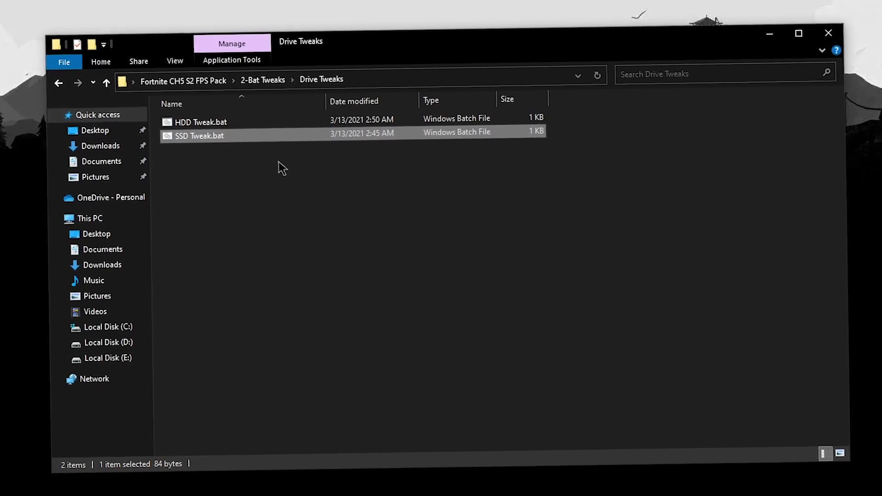
left_click(210, 120)
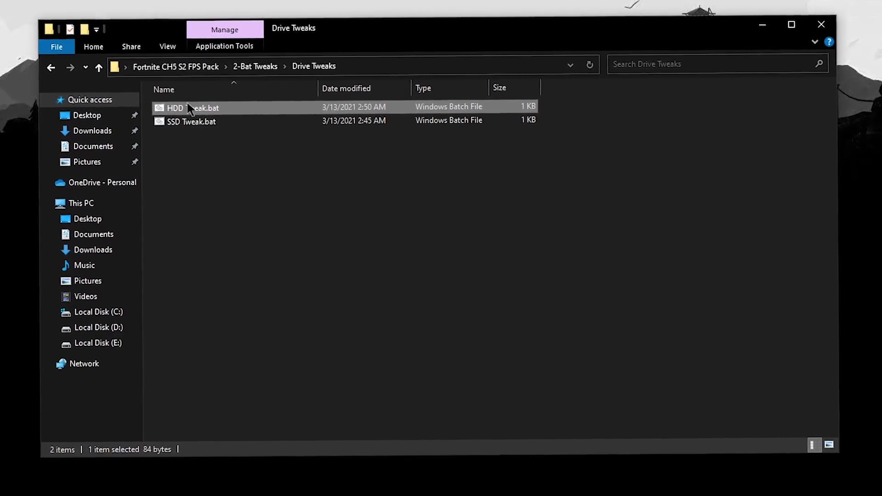
left_click(197, 130)
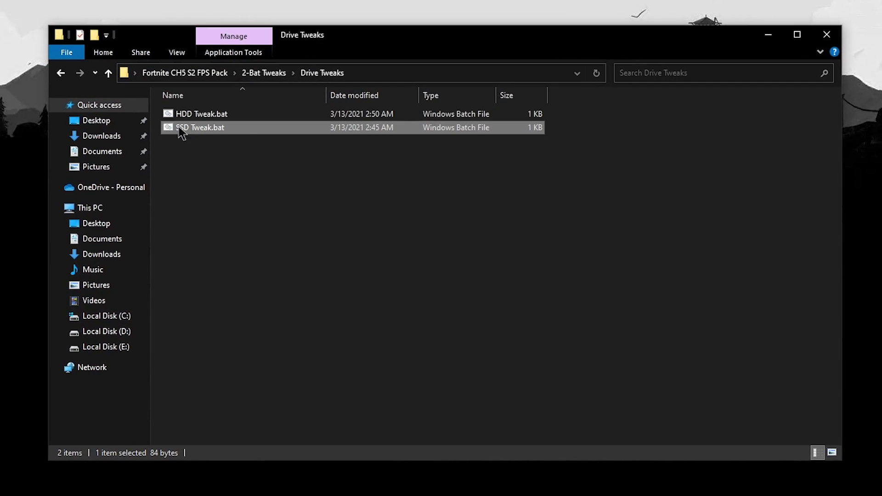
right_click(201, 127)
left_click(260, 175)
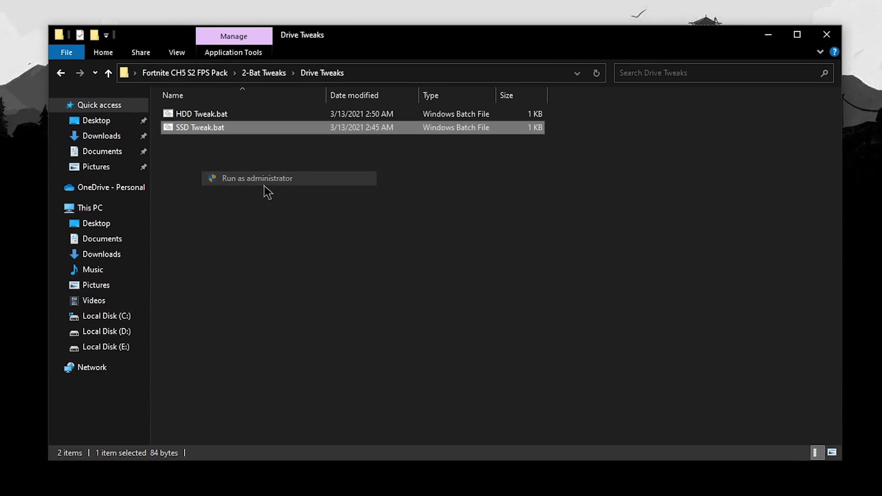
left_click(61, 73)
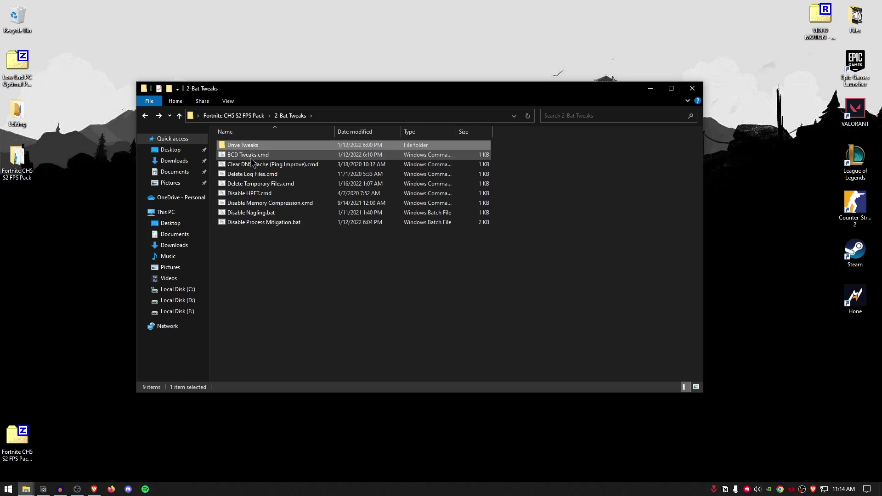
Inspect BCD Tweaks.cmd in Notepad, then close it without changes.
left_click(270, 160)
right_click(267, 157)
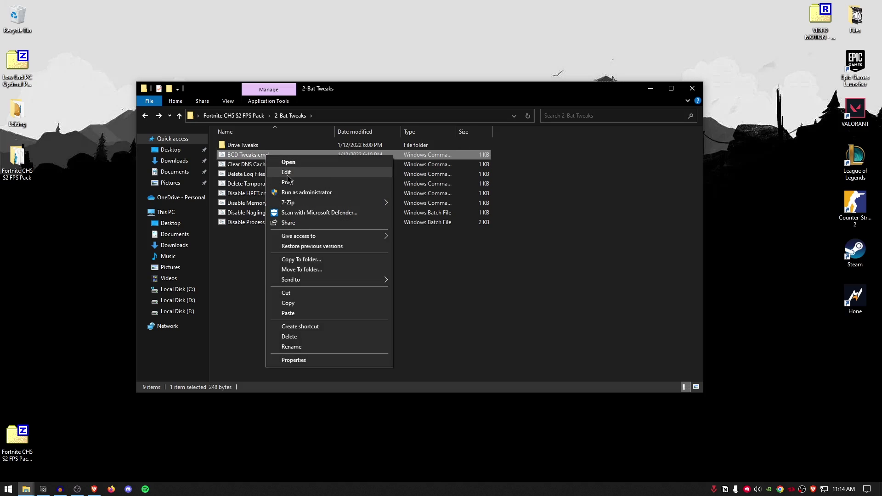
left_click(287, 174)
key("alt+F4")
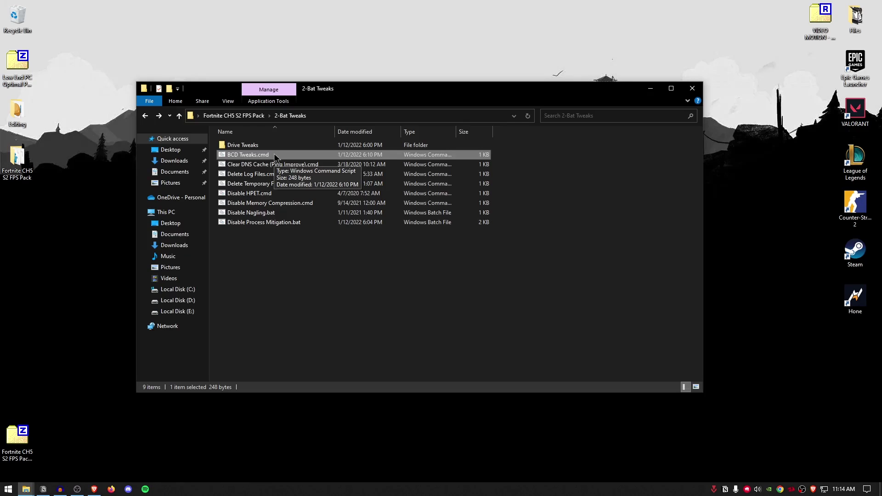
Run BCD Tweaks.cmd and Clear DNS Cache (Ping Improve).cmd as administrator, closing each console.
right_click(274, 153)
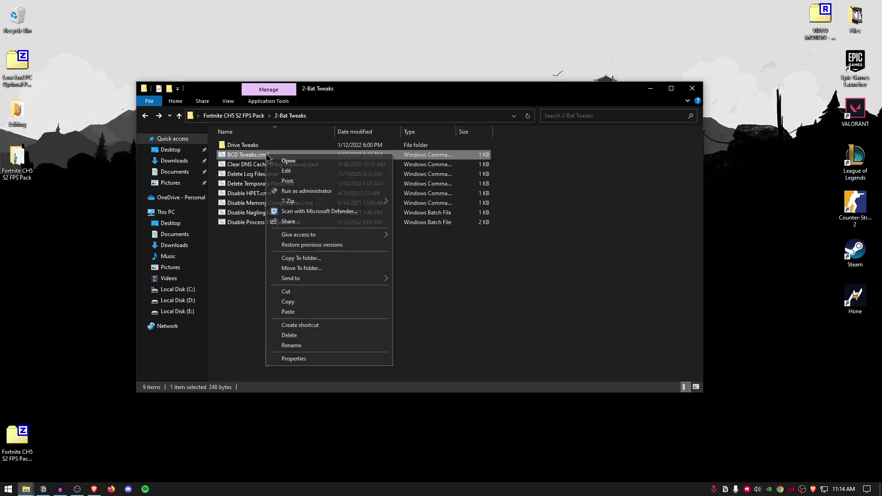
left_click(299, 194)
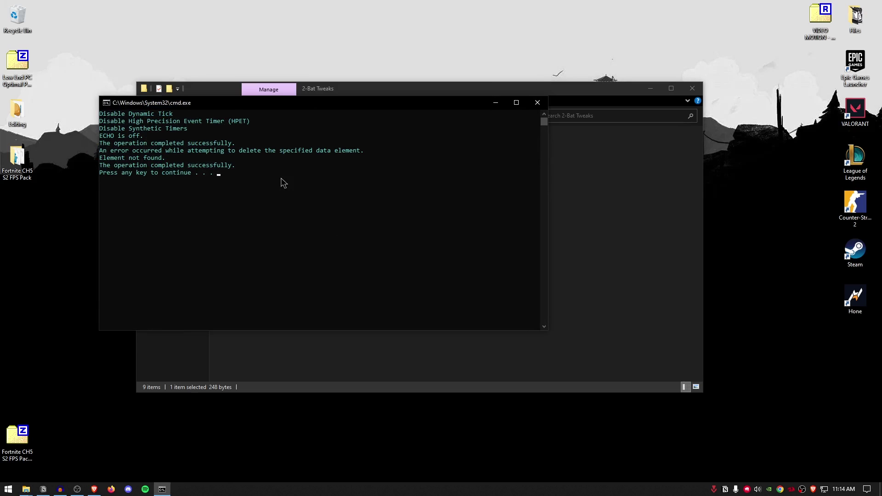
key("Return")
left_click(321, 165)
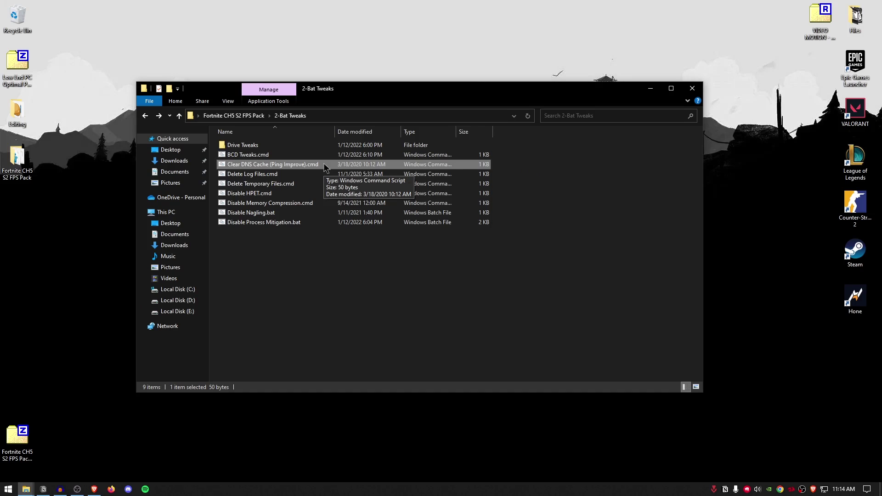
right_click(289, 165)
left_click(317, 205)
key("Return")
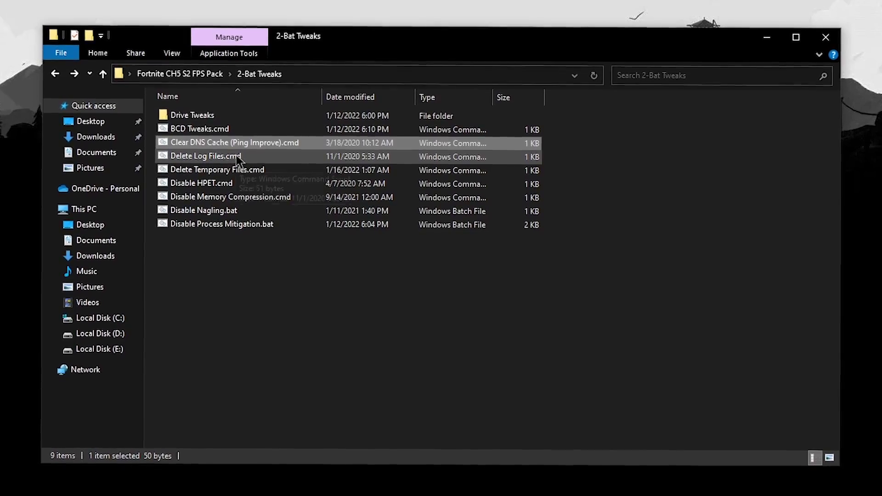
Run Delete Log Files.cmd and Delete Temporary Files.cmd as administrator.
left_click(237, 159)
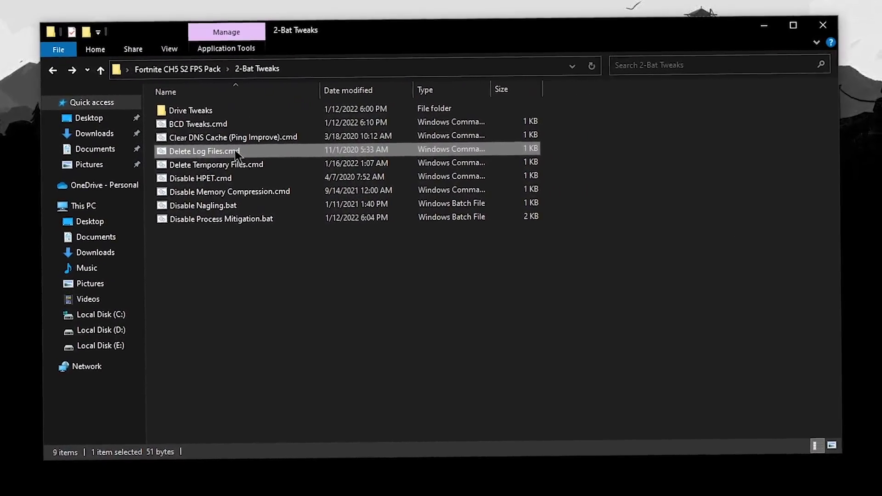
right_click(242, 158)
left_click(304, 211)
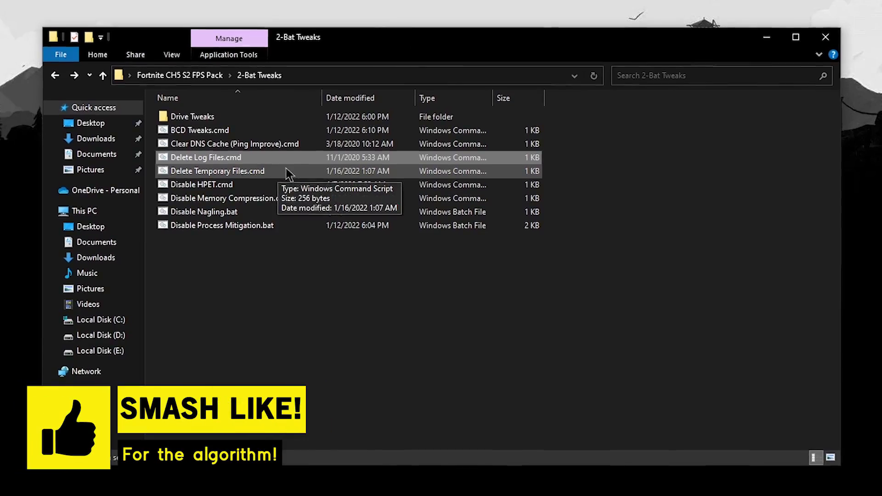
left_click(287, 173)
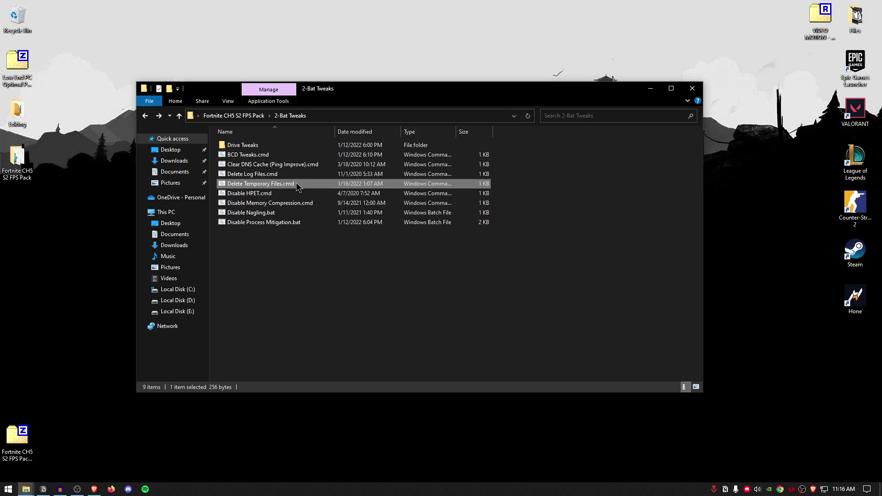
right_click(298, 186)
left_click(321, 221)
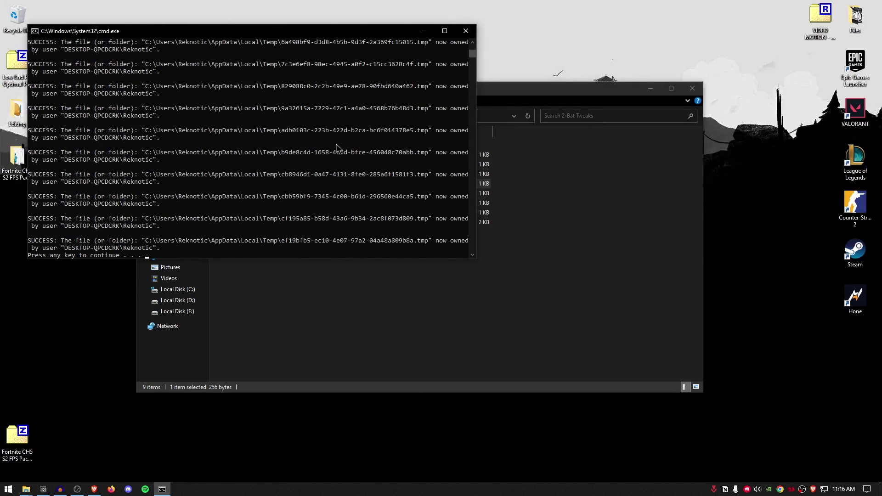
key("Return")
Run Disable HPET.cmd as administrator and close its console.
left_click(290, 193)
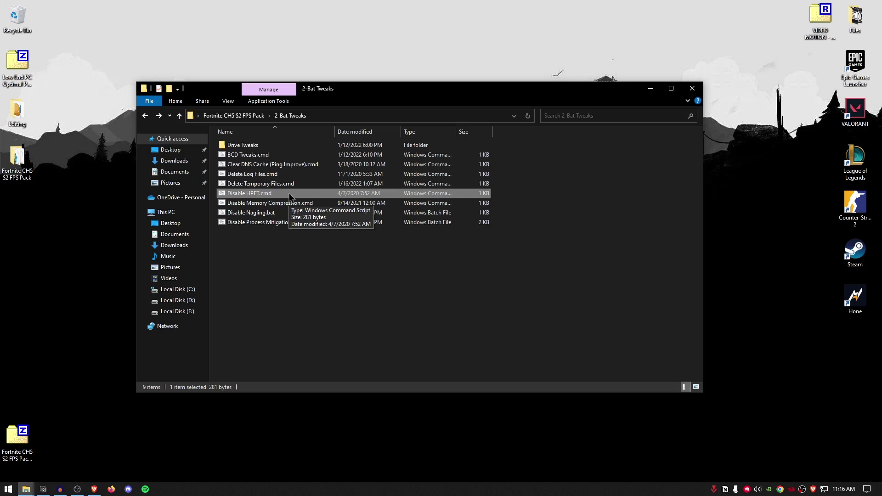
right_click(258, 194)
left_click(275, 226)
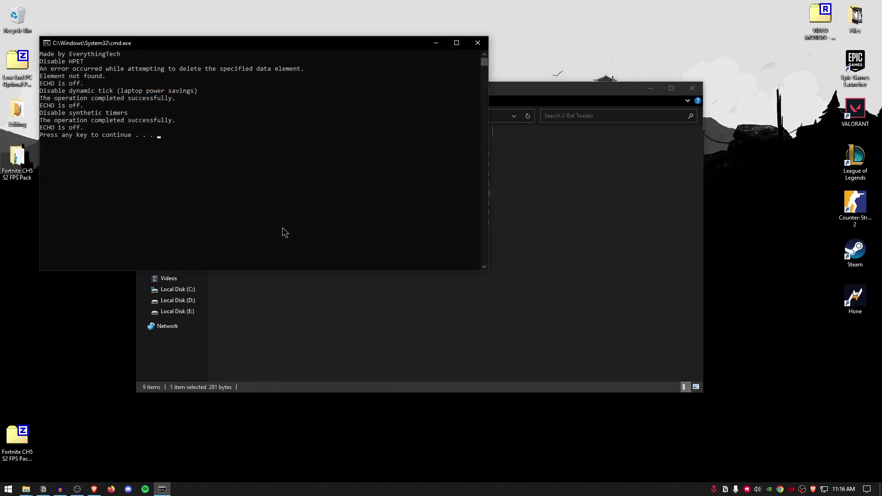
key("Return")
left_click(349, 203)
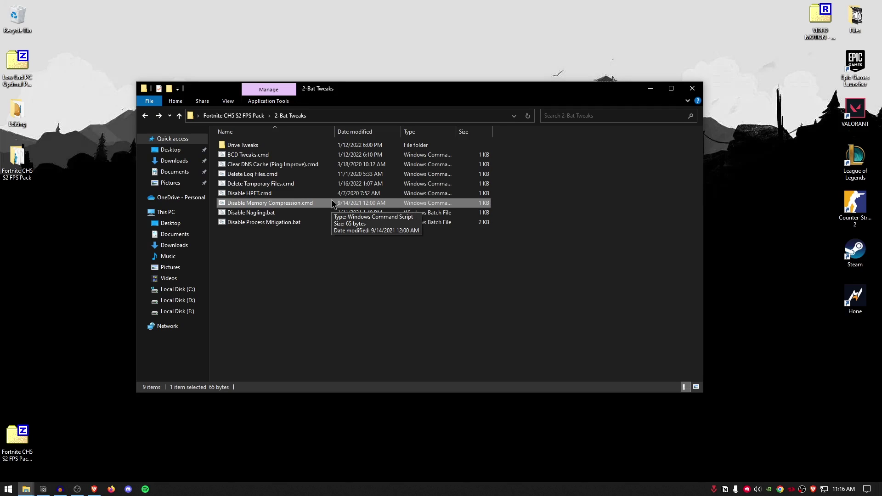
Run Disable Nagling.bat and Disable Process Mitigation.bat as administrator.
left_click(291, 212)
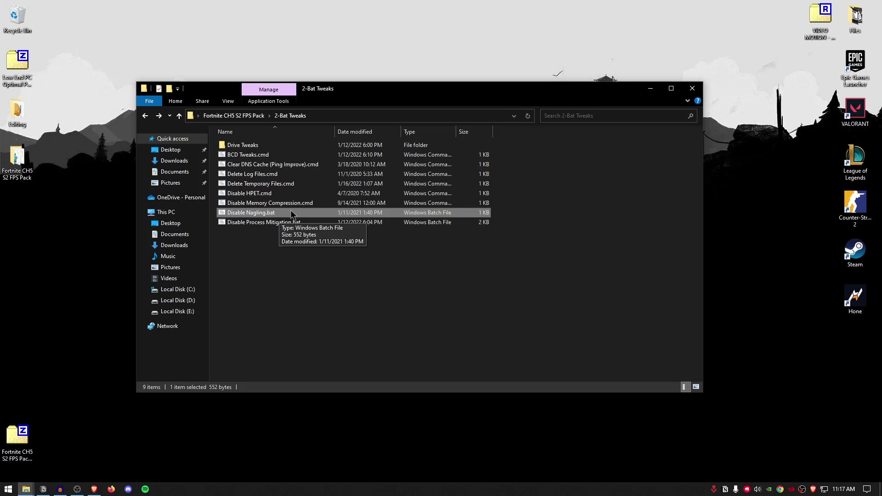
right_click(266, 213)
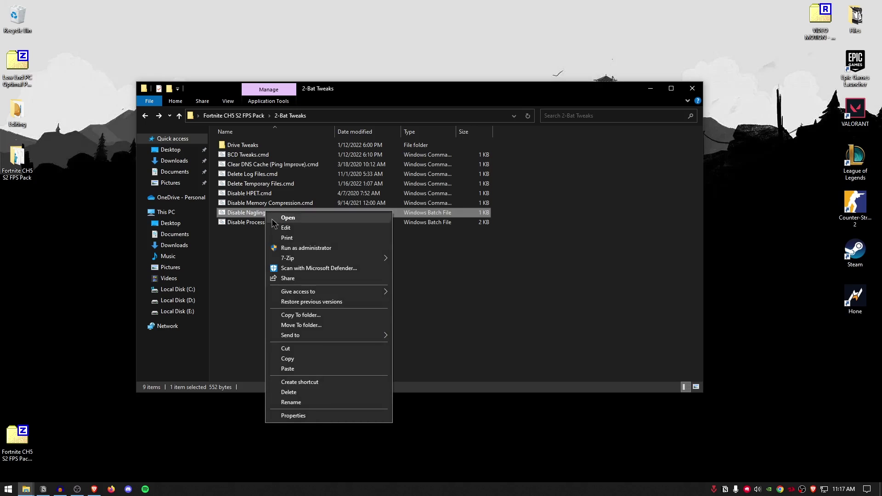
left_click(294, 250)
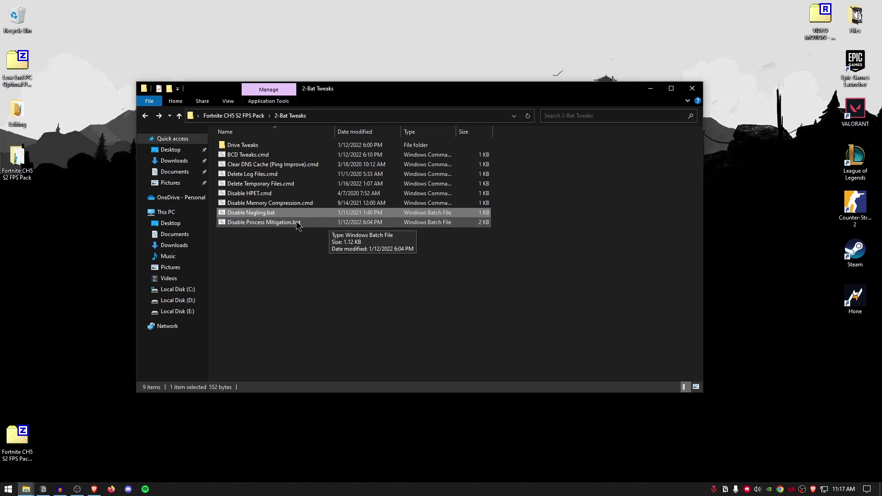
left_click(279, 226)
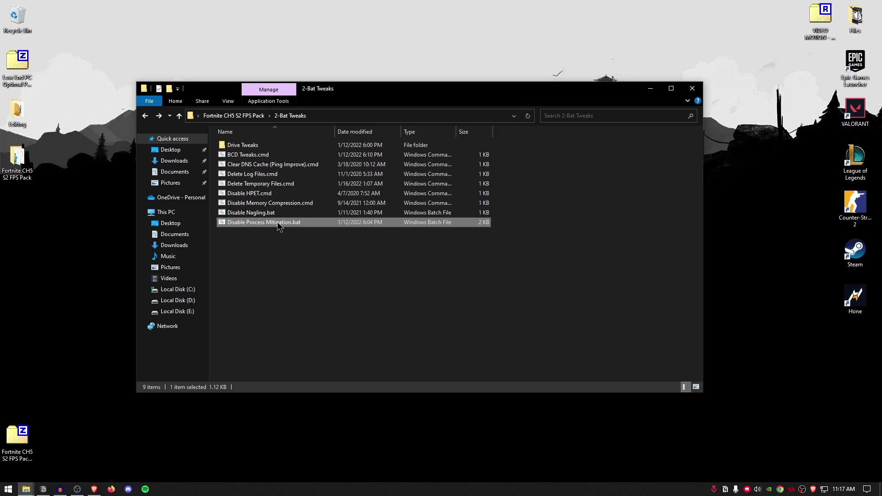
right_click(278, 223)
left_click(308, 258)
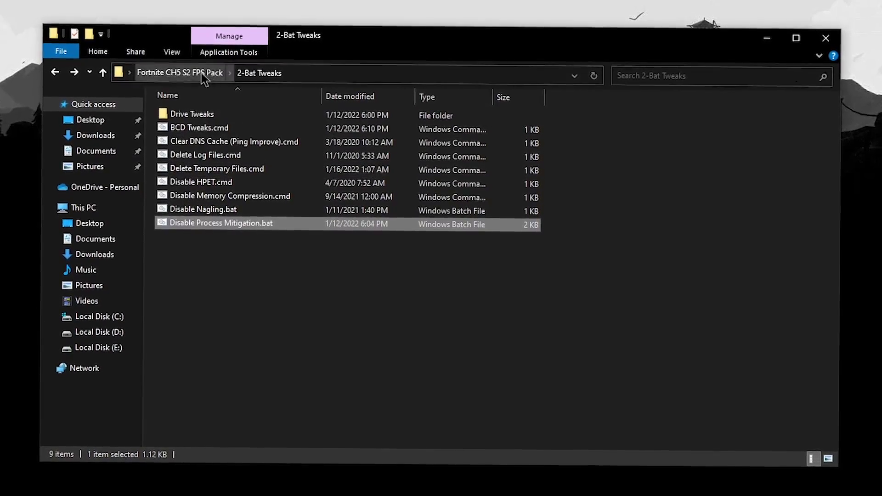
Open 3-GPU Tweaks and look over the AMD Settings screenshots and AMD GPU Tweaks.REG.
left_click(248, 118)
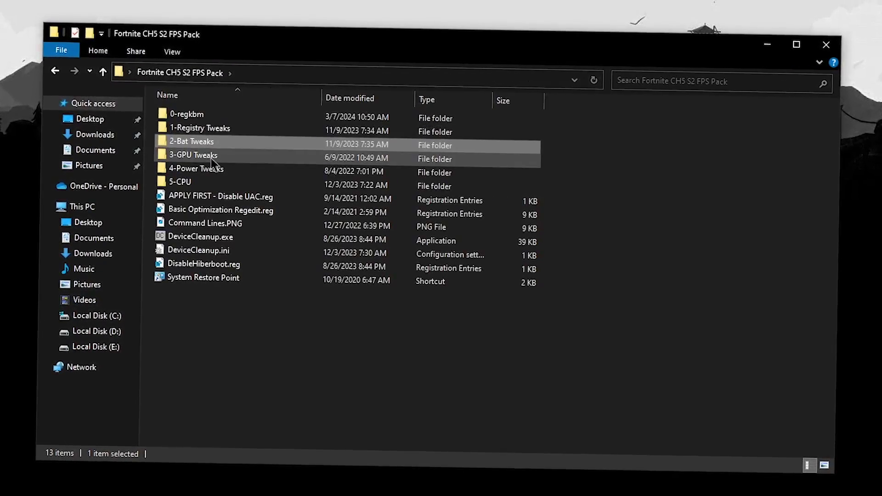
double_click(202, 154)
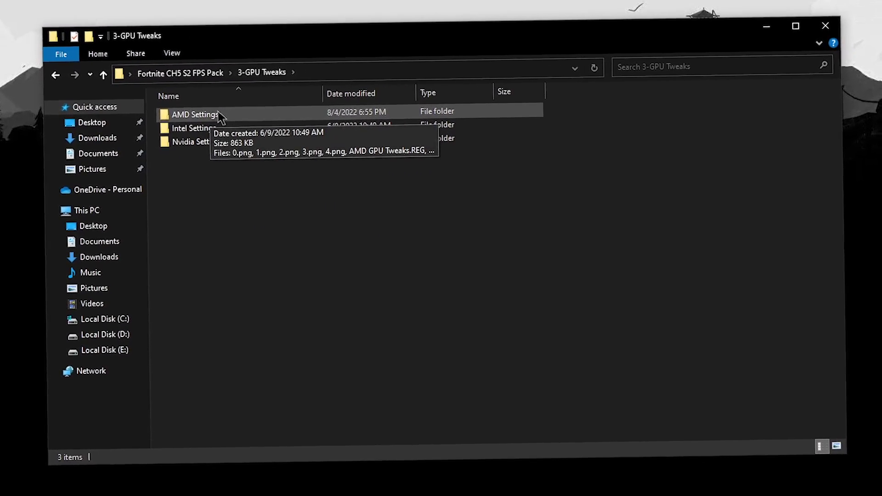
double_click(220, 119)
left_click(294, 168)
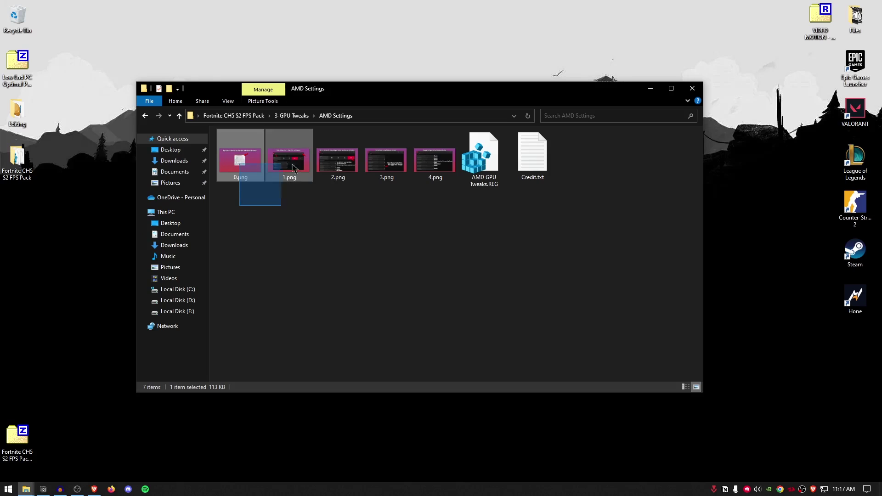
left_click_drag(294, 167, 452, 169)
left_click(494, 152)
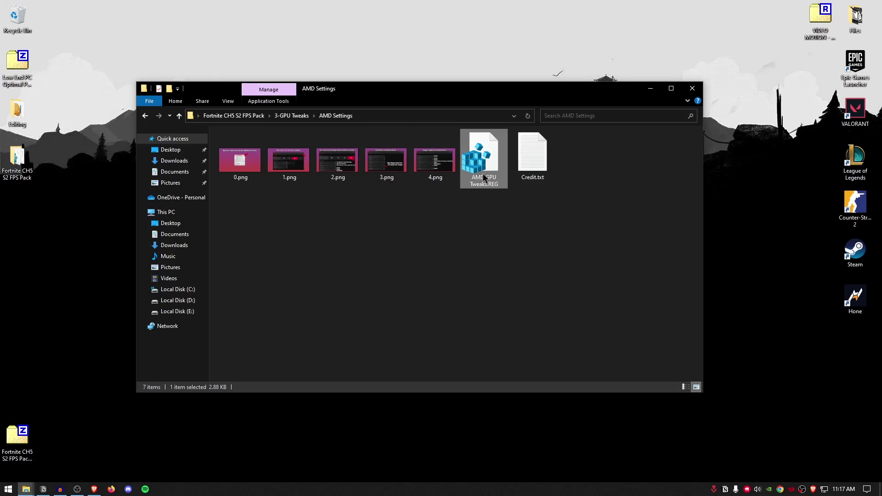
left_click(434, 210)
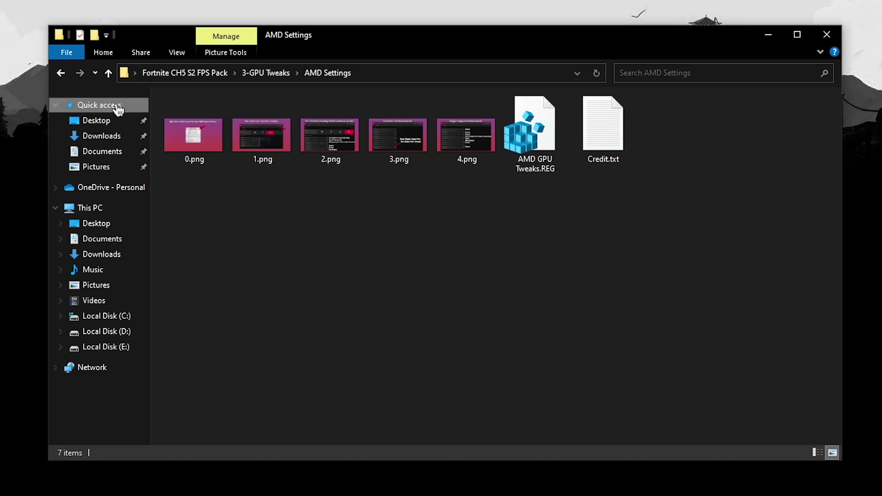
Look over the two Intel Settings screenshots, then return to 3-GPU Tweaks.
left_click(146, 116)
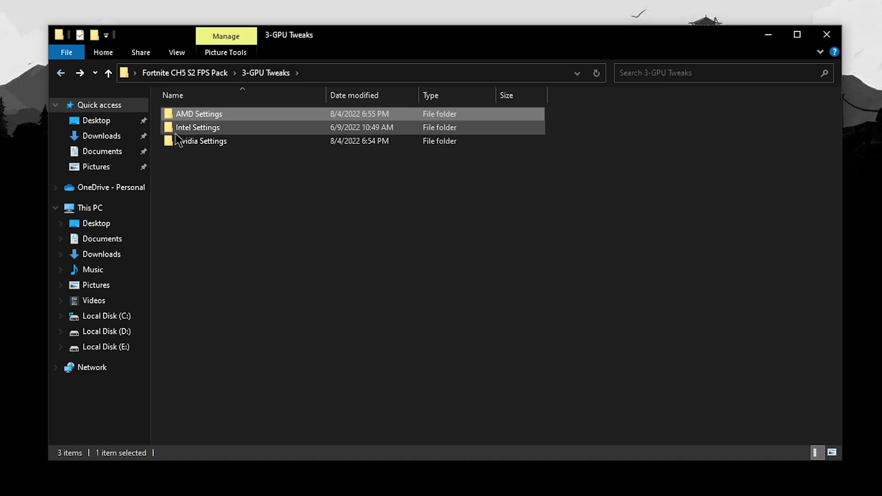
double_click(199, 130)
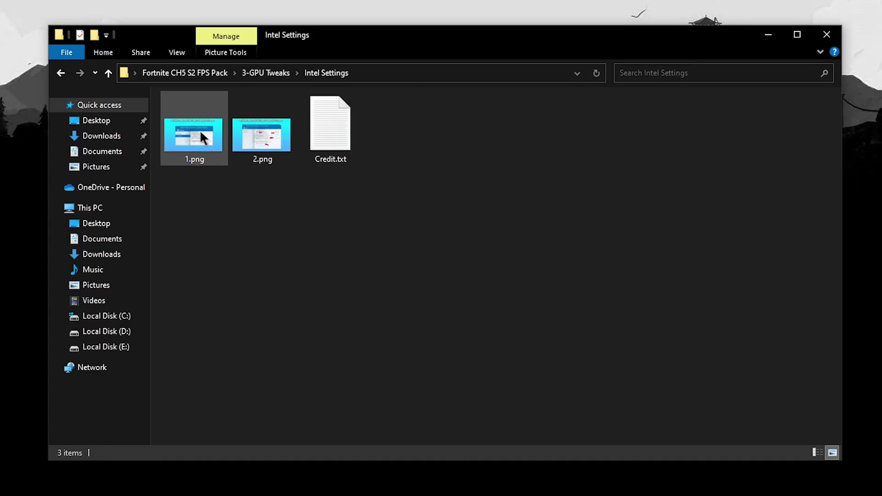
left_click_drag(285, 201, 169, 129)
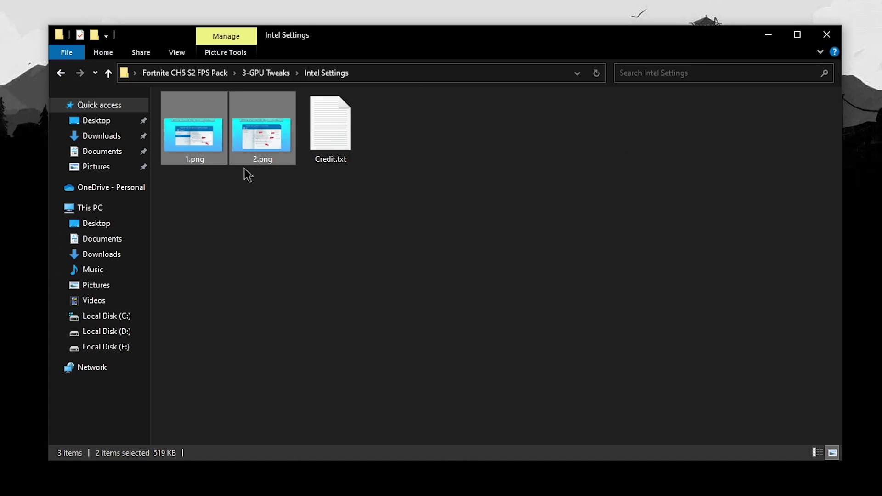
left_click(61, 73)
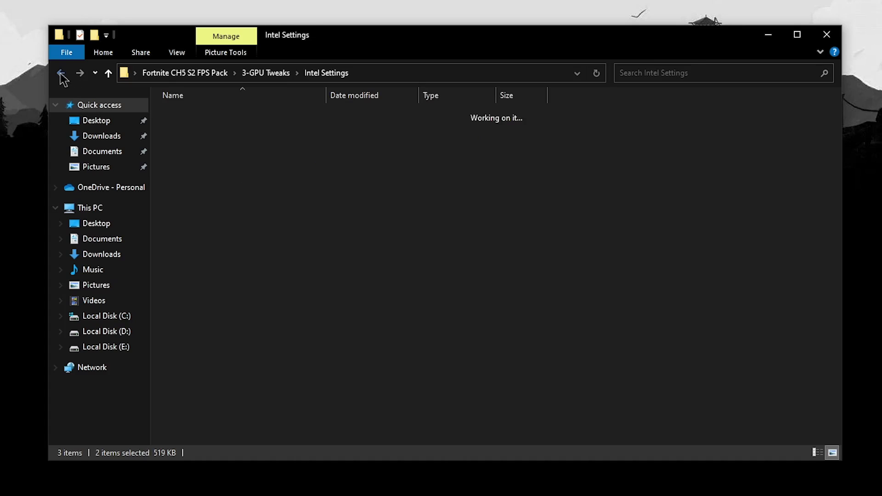
Import the .nip Nvidia profile into nvidiaProfileInspector.exe and dismiss the success message.
double_click(202, 141)
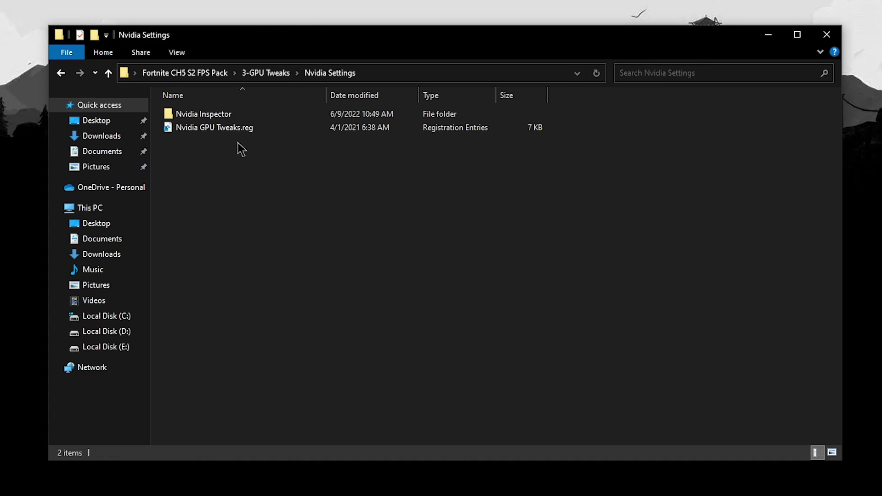
double_click(204, 114)
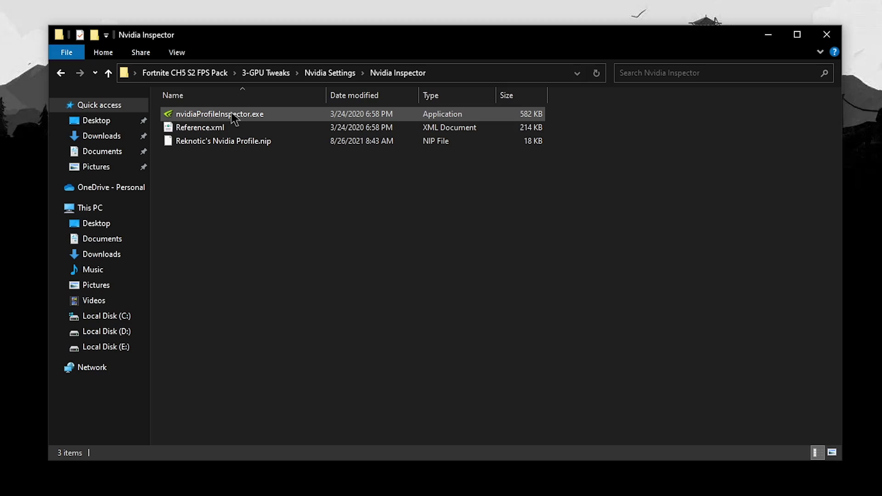
left_click_drag(214, 143, 273, 119)
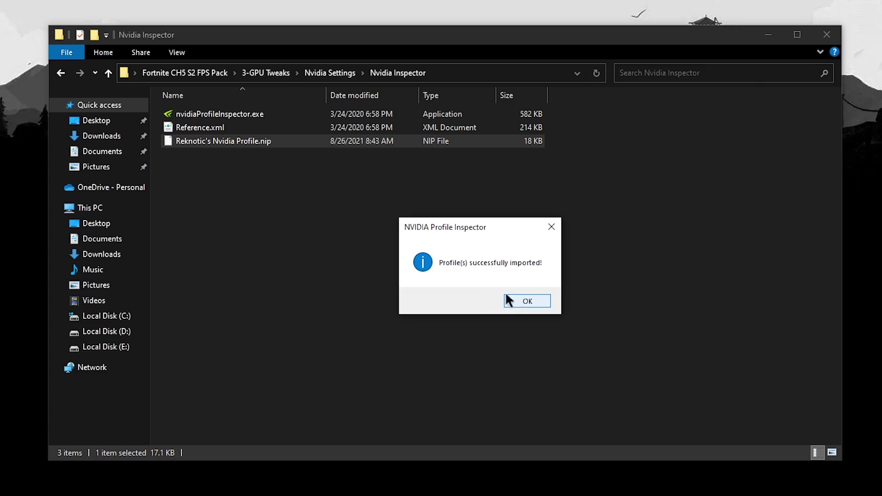
left_click(531, 299)
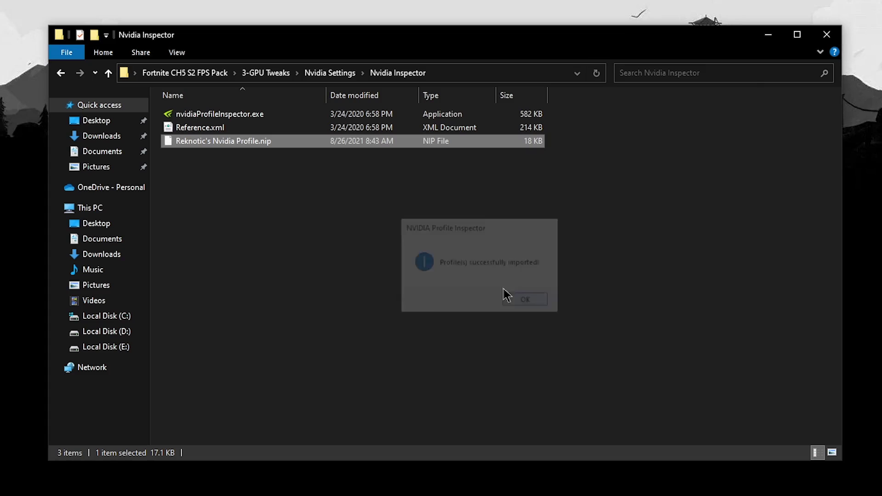
Merge Nvidia GPU Tweaks.reg into the registry, then open the 4-Power Tweaks folder.
left_click(60, 73)
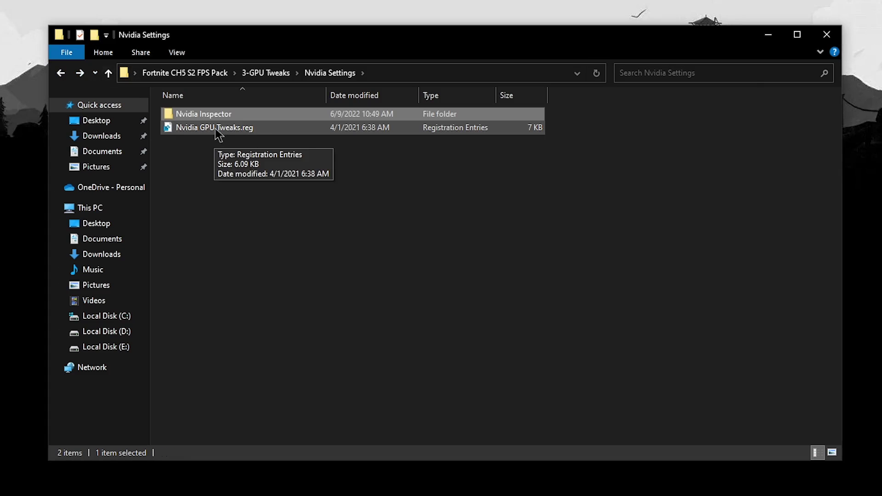
double_click(230, 128)
left_click(565, 273)
key("Return")
left_click(186, 73)
double_click(239, 169)
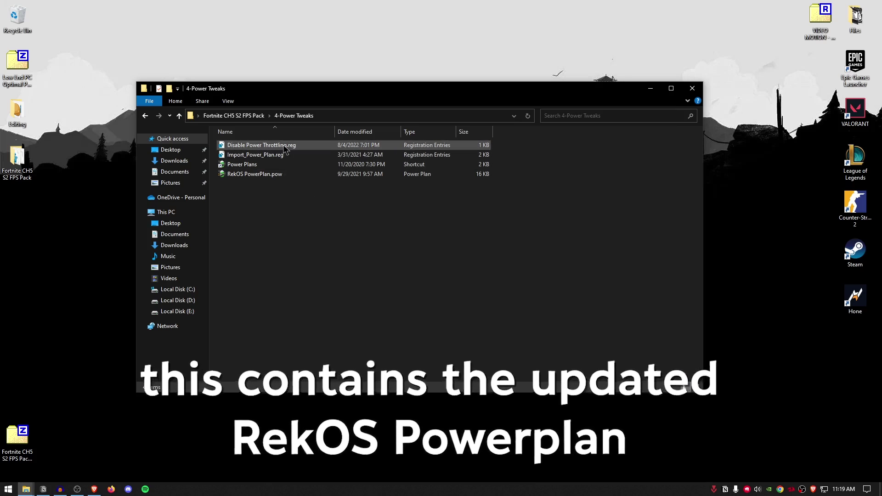
Add Disable Power Throttling.reg and Import_Power_Plan.reg to the registry.
left_click(254, 115)
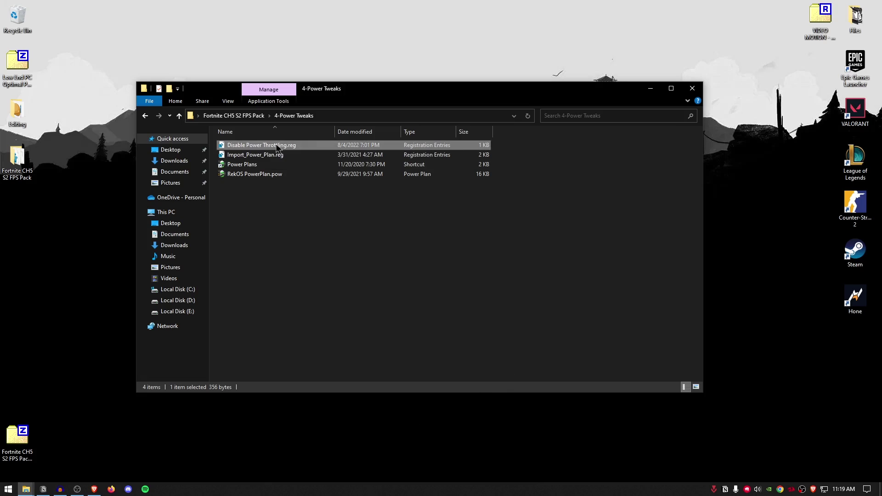
double_click(293, 148)
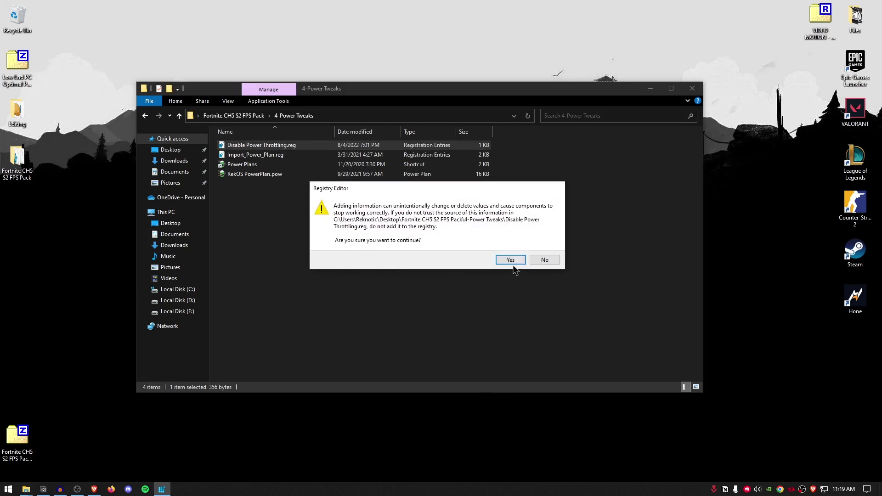
left_click(511, 258)
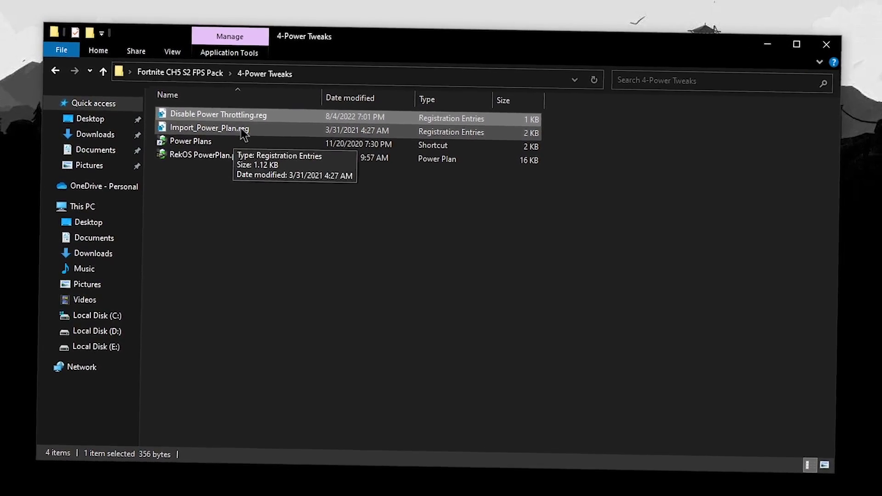
double_click(243, 129)
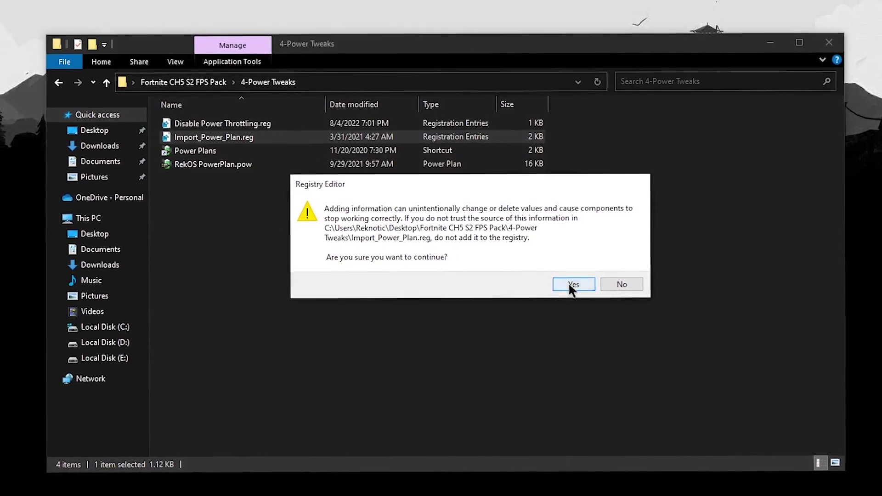
left_click(568, 282)
left_click(612, 253)
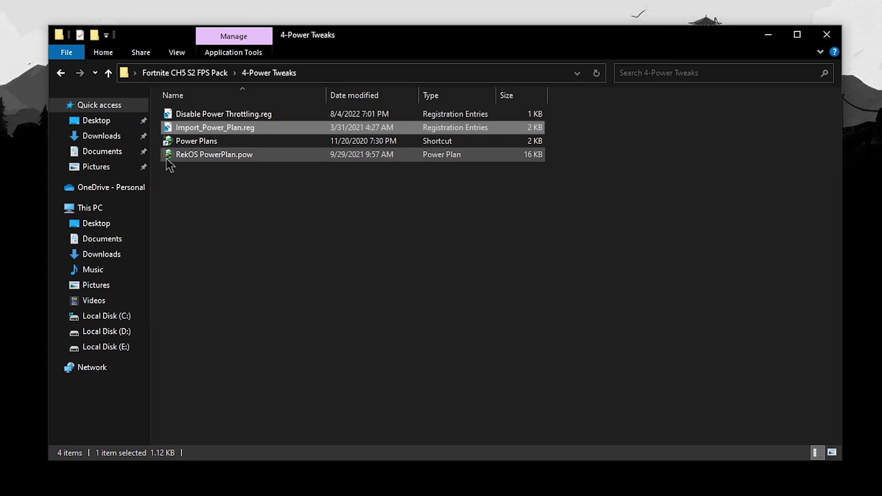
Refresh the 4-Power Tweaks folder and select RekOS PowerPlan.pow.
right_click(445, 196)
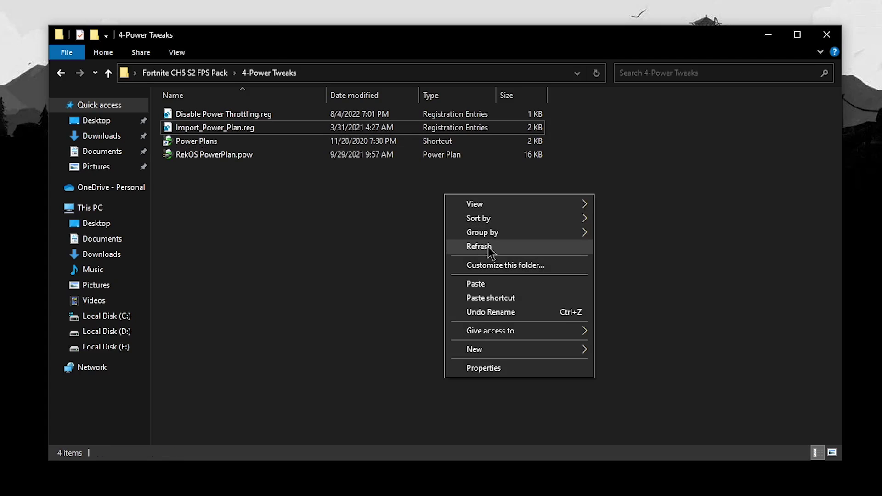
left_click(488, 247)
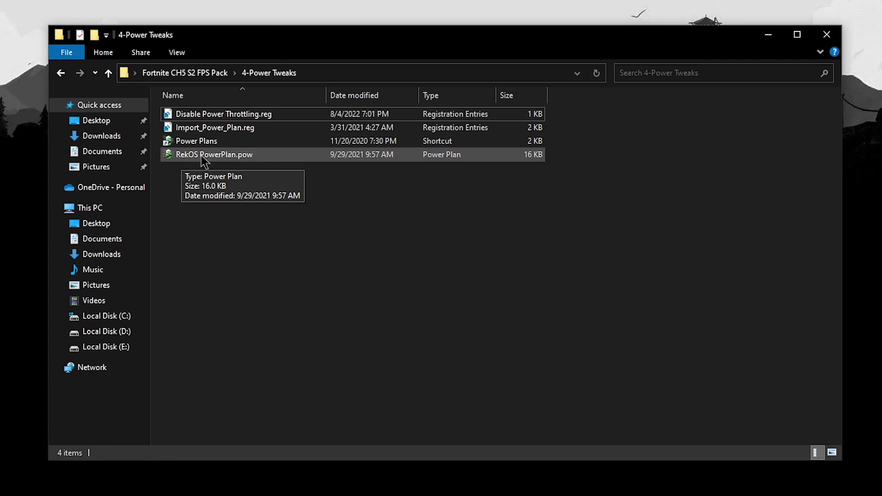
left_click(263, 156)
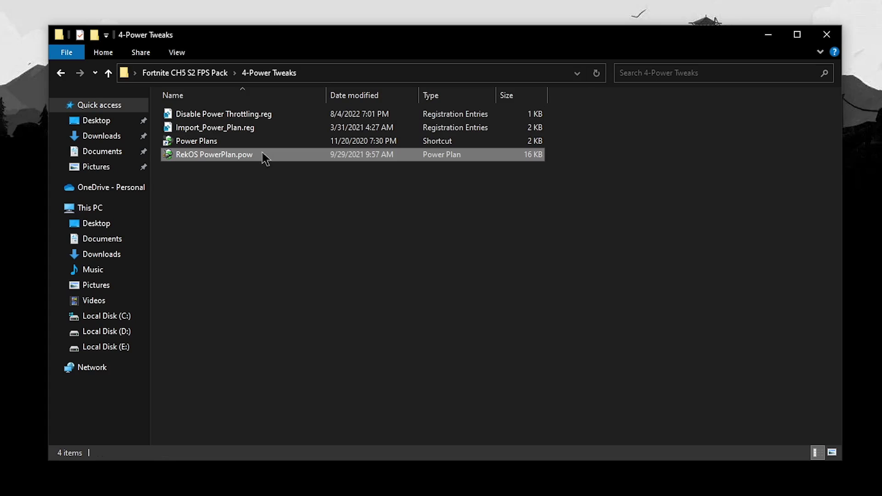
From the Power Plans shortcut, show additional plans and activate Rek OS PowerPlan.
double_click(212, 145)
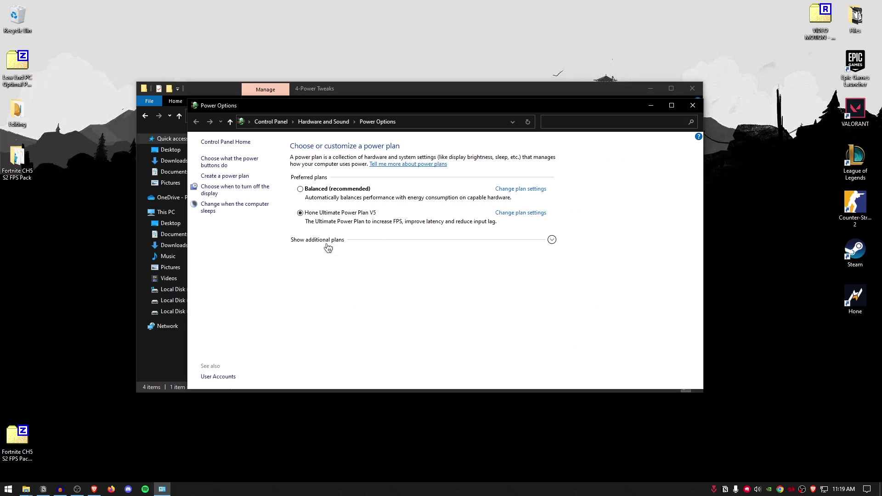
left_click(328, 247)
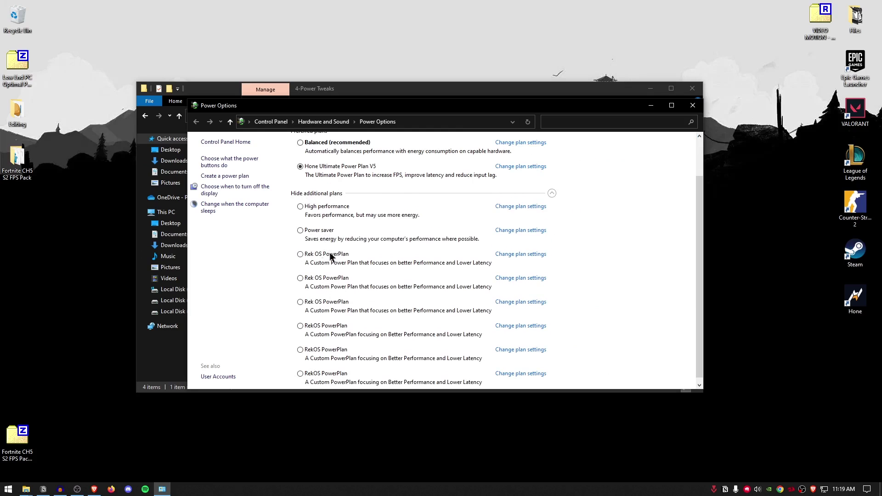
left_click(300, 253)
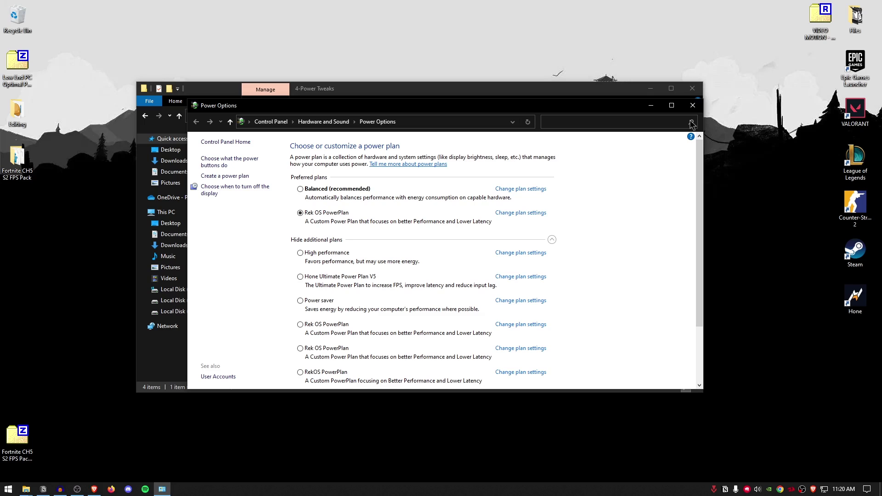
Close Power Options, open the 5-CPU folder and read the USB controller notes in info.txt.
left_click(693, 106)
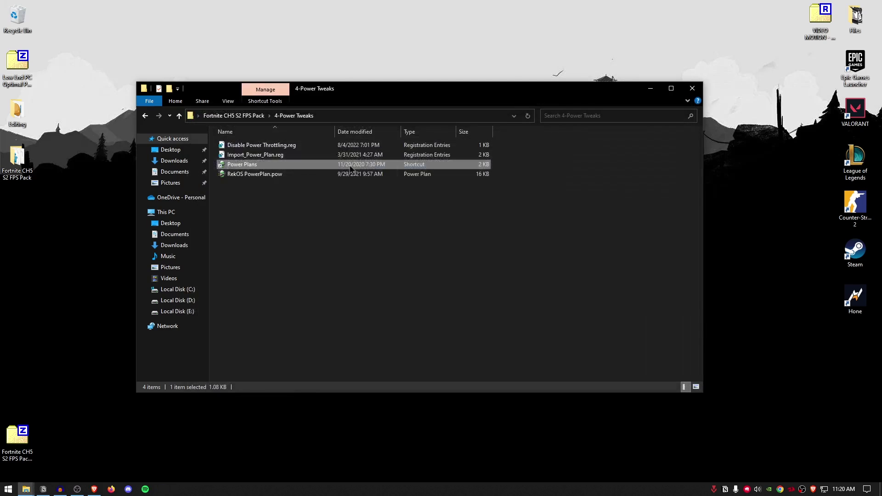
left_click(145, 115)
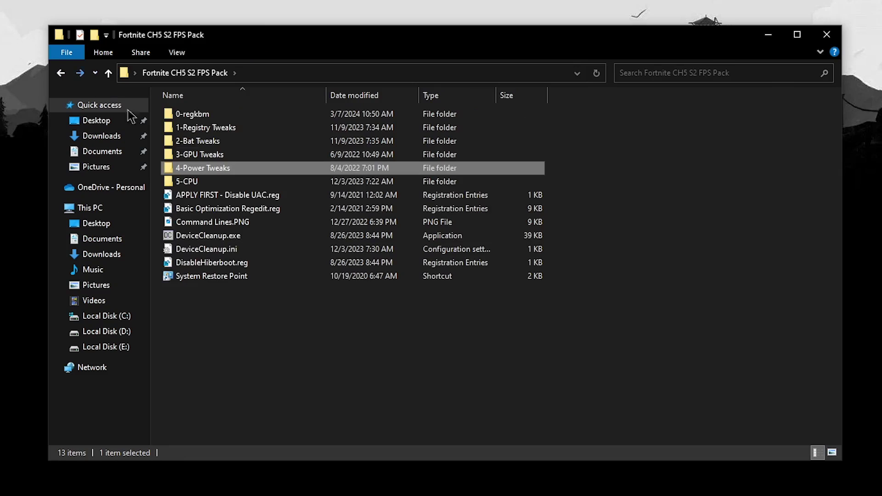
double_click(205, 182)
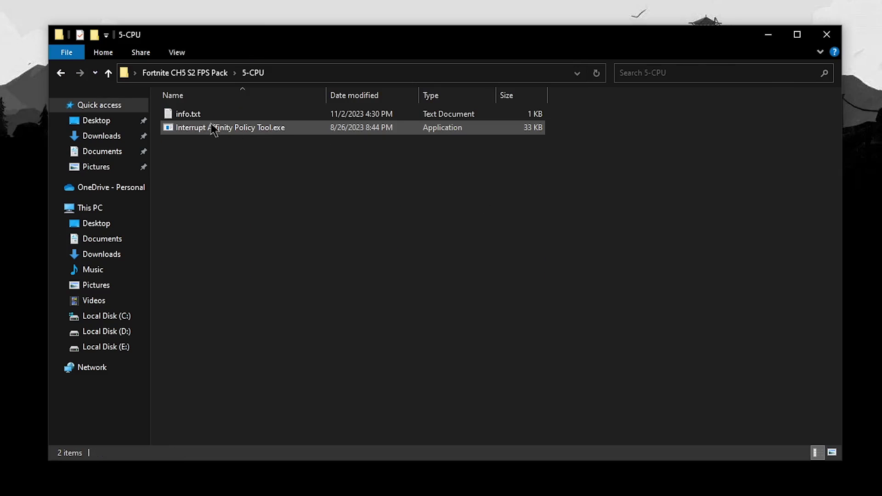
double_click(197, 117)
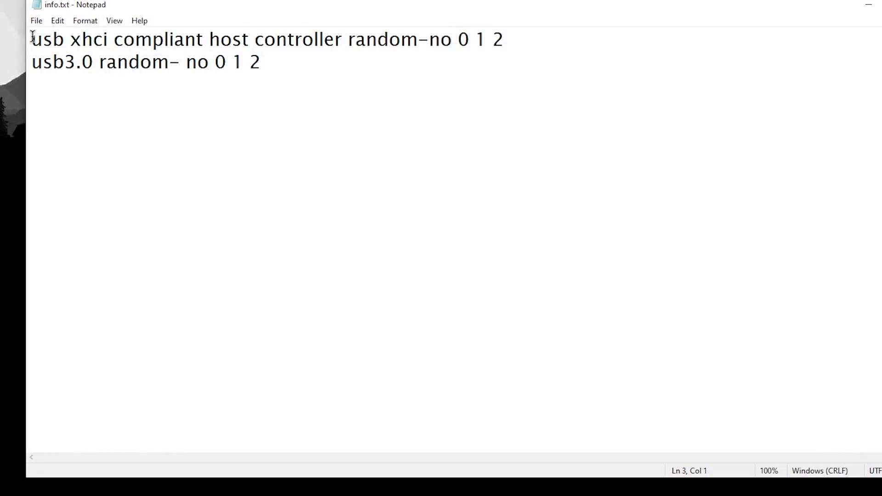
left_click_drag(31, 39, 411, 64)
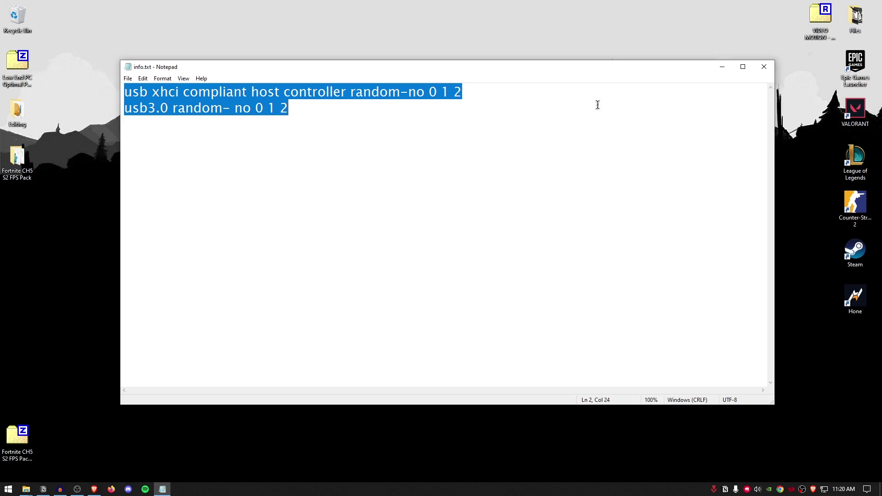
left_click(764, 67)
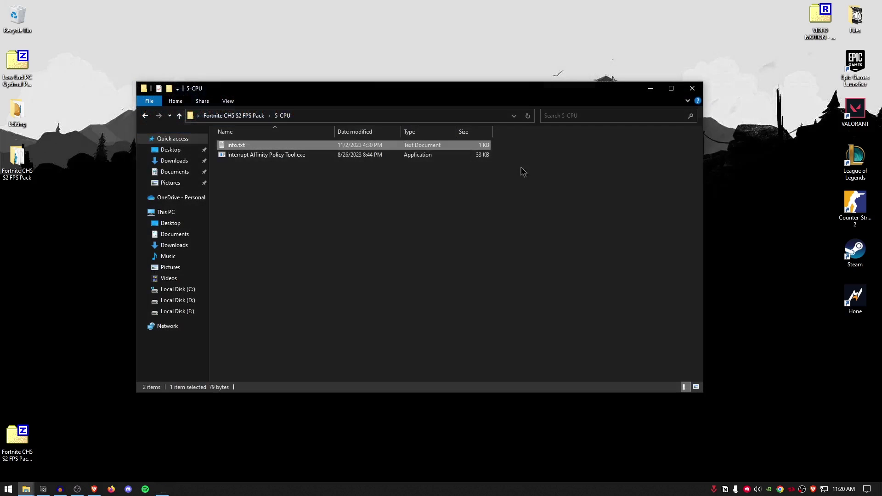
Launch Interrupt Affinity Policy Tool and restrict USB Root Hub to CPU 3 (mask 0x8), without restarting.
right_click(257, 156)
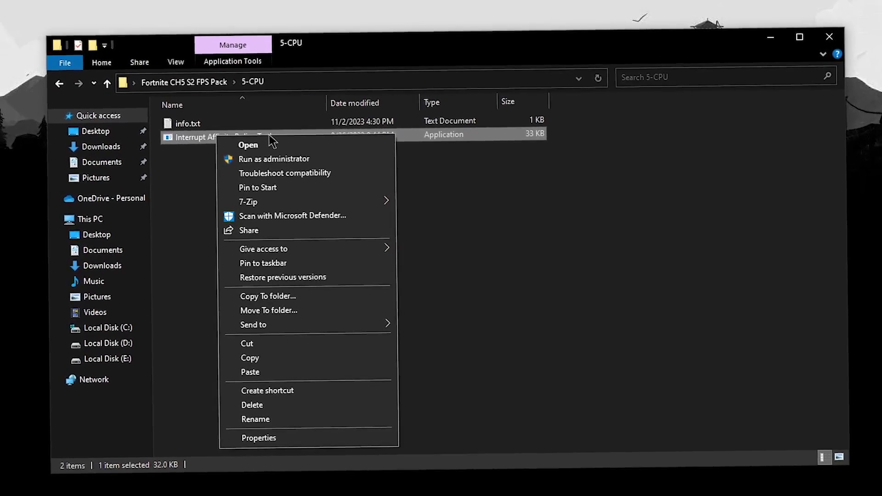
left_click(242, 139)
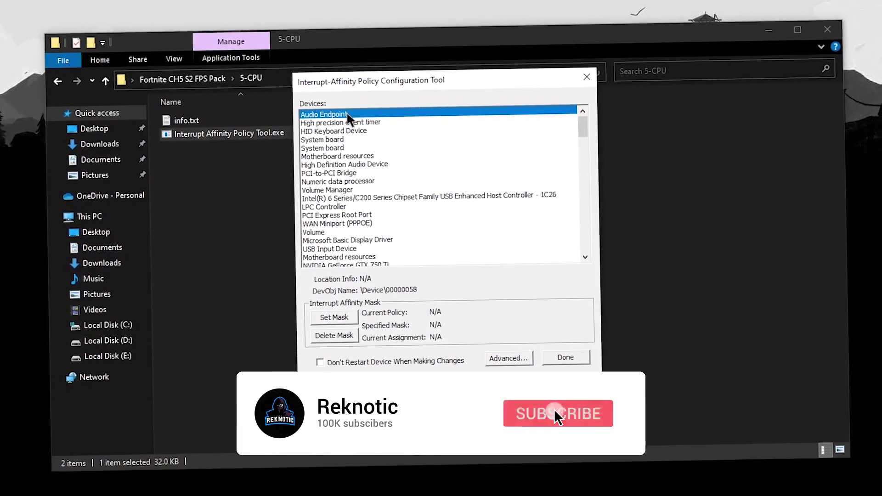
scroll(418, 171, "down", 4)
key("u")
key("u")
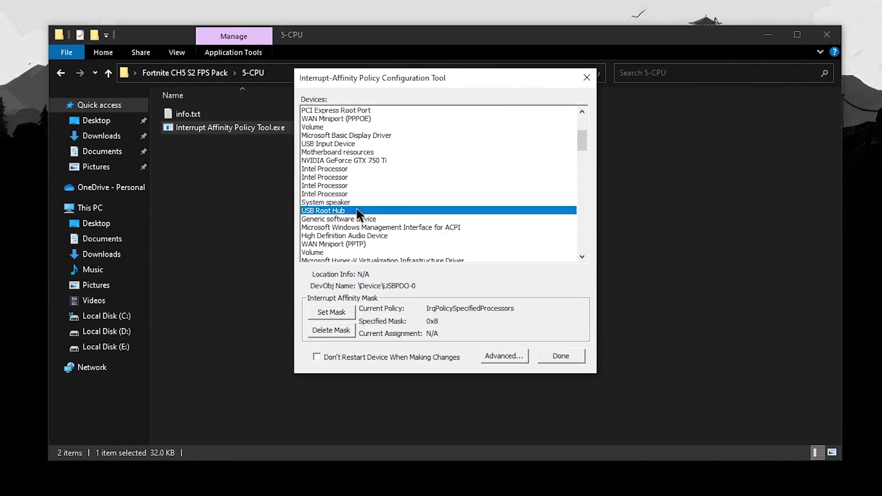
left_click(341, 311)
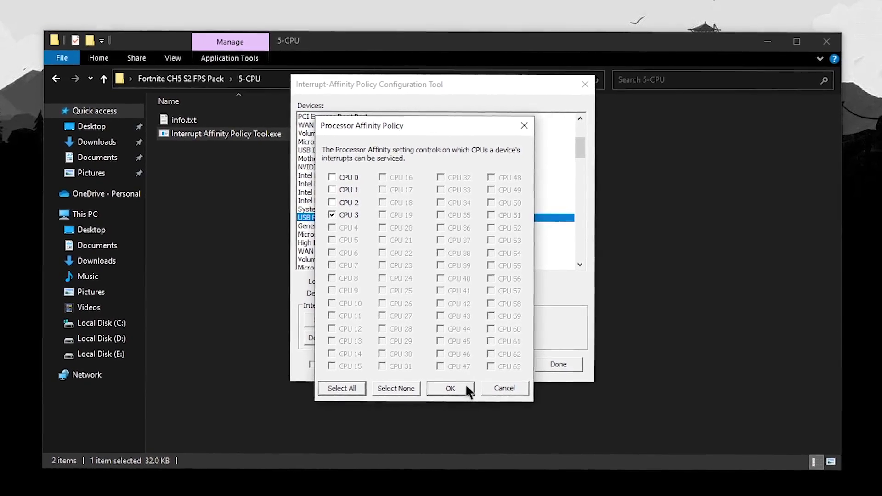
left_click(426, 335)
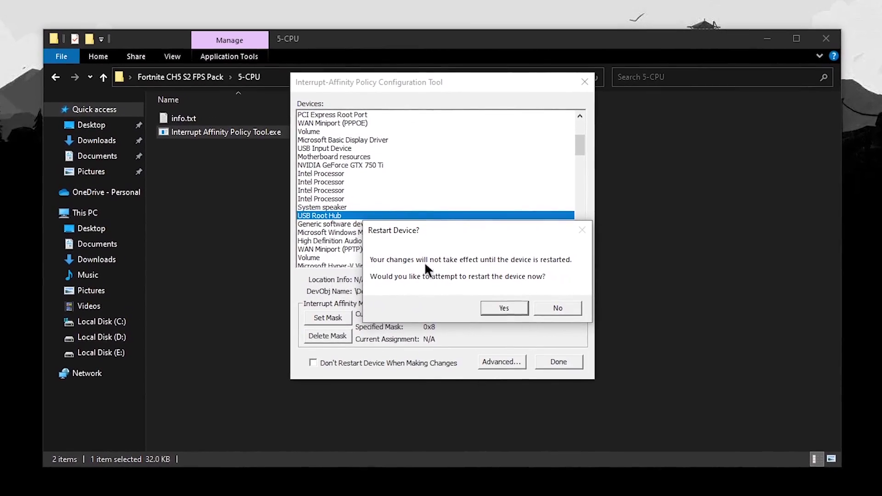
left_click(549, 306)
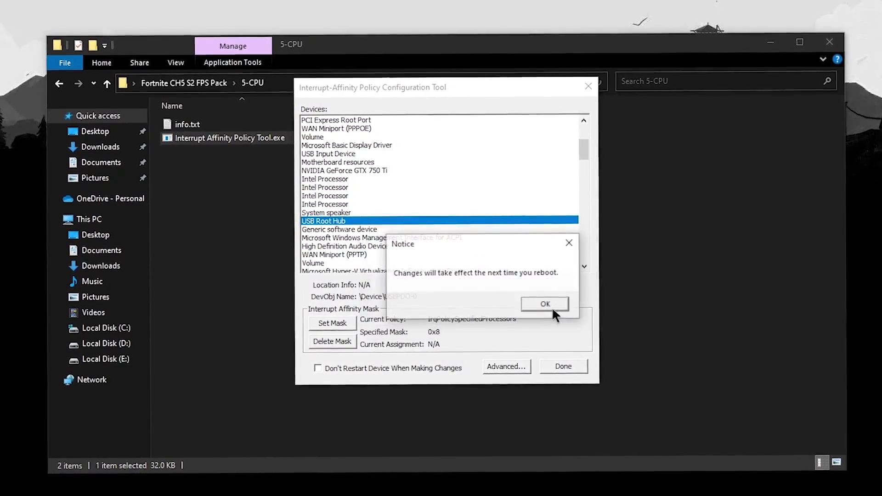
left_click(546, 304)
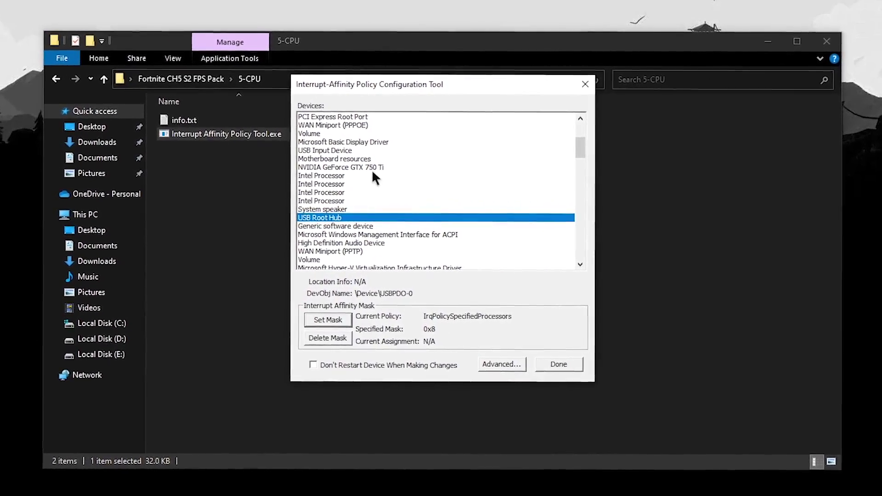
Pin NVIDIA GeForce GTX 750 Ti interrupts to CPU 2 (mask 0x4), skip the restart, and close the tool.
left_click(372, 168)
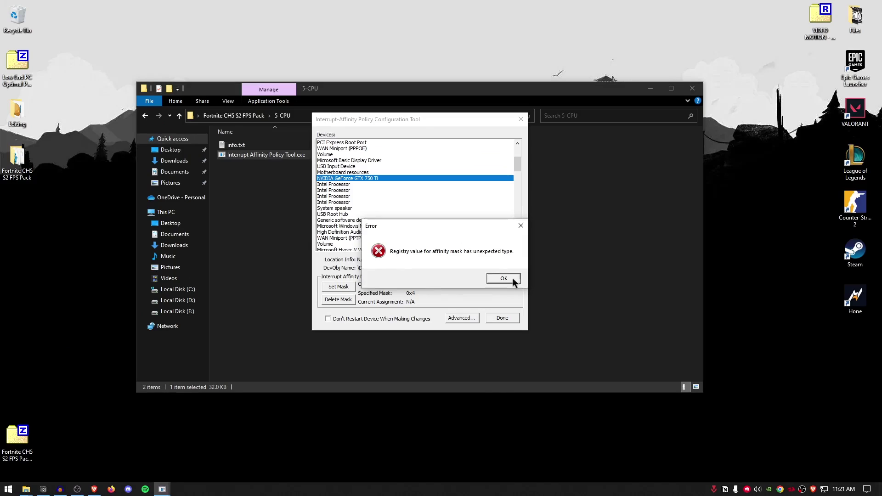
left_click(504, 278)
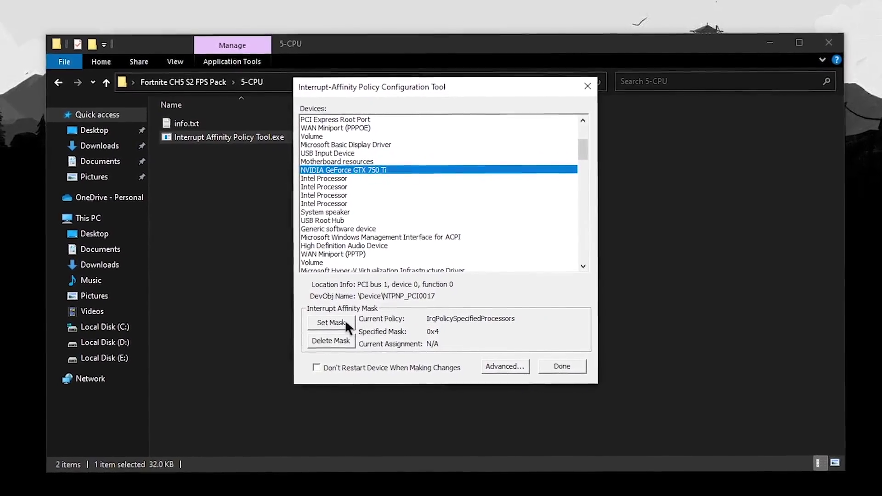
left_click(342, 316)
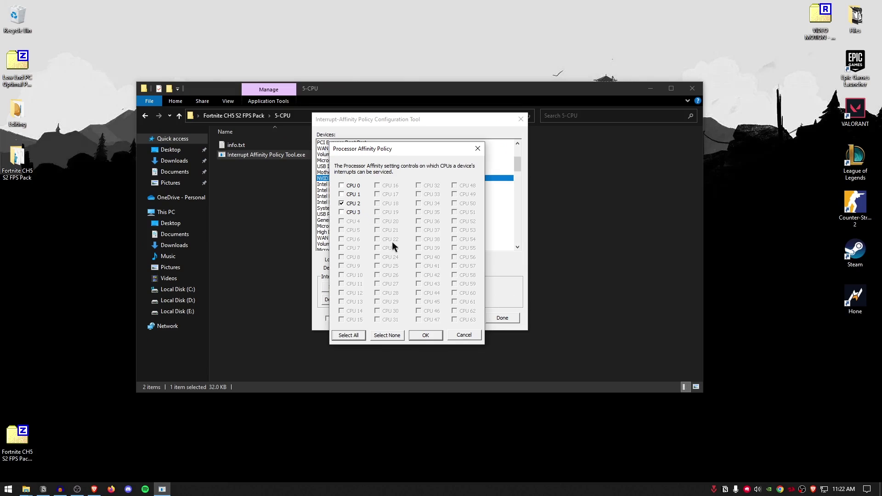
left_click(426, 335)
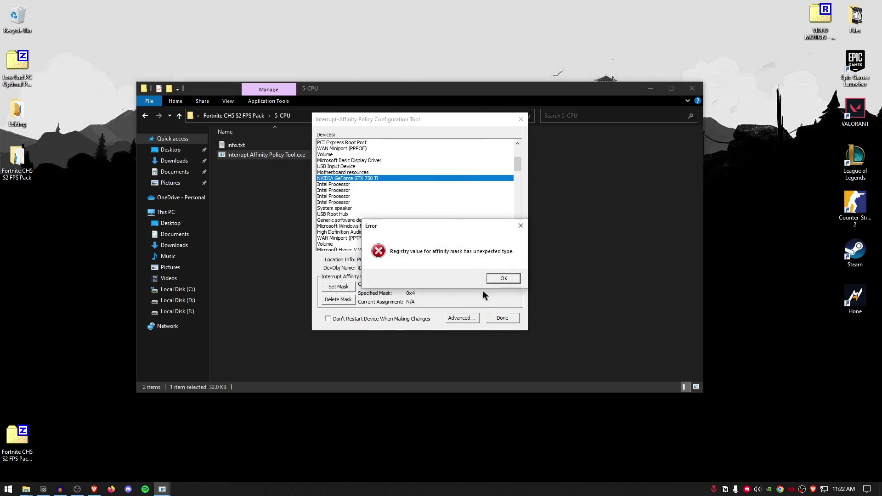
left_click(504, 278)
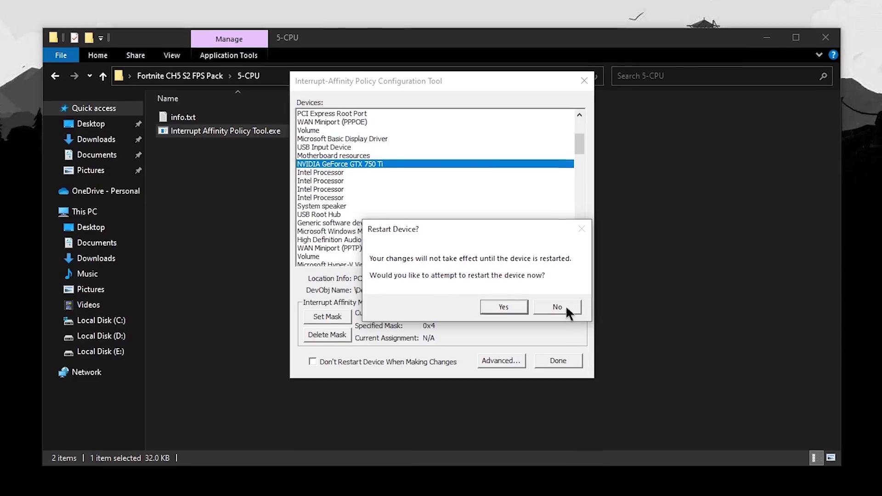
left_click(504, 278)
left_click(537, 299)
left_click(553, 304)
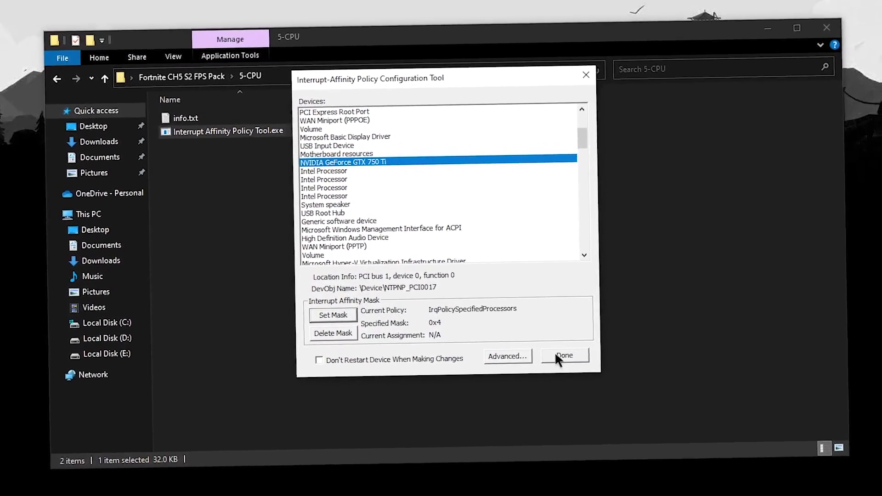
left_click(564, 355)
Back in the Fortnite CH5 S2 FPS Pack folder, launch DeviceCleanup.exe as administrator.
left_click(56, 78)
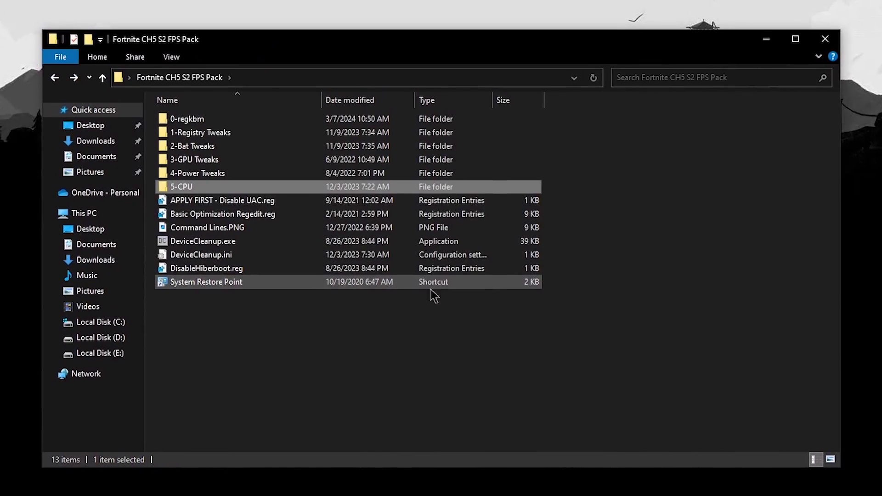
left_click(233, 241)
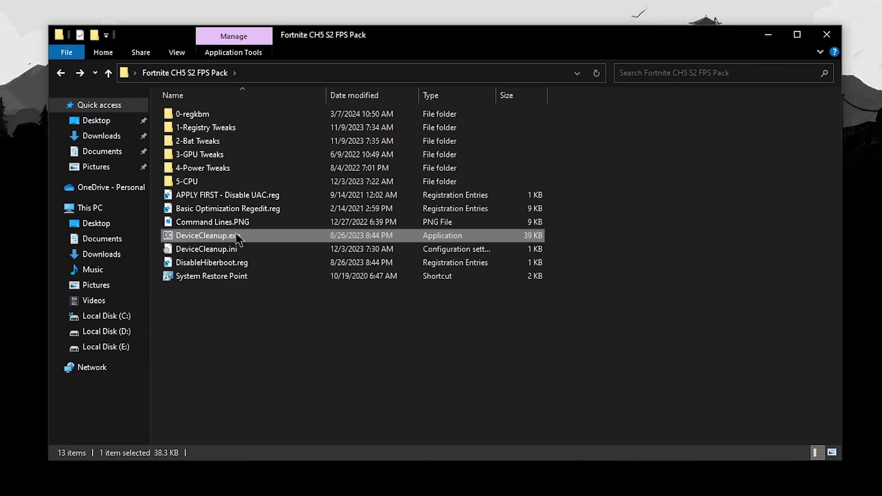
right_click(237, 239)
left_click(299, 257)
Select all 69 non-present devices and remove them.
left_click(441, 179)
left_click(340, 112)
left_click(349, 129)
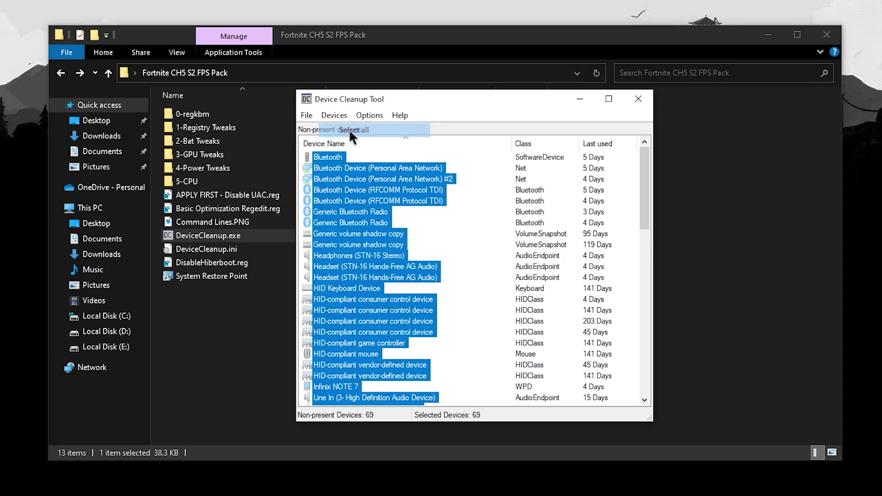
left_click(336, 114)
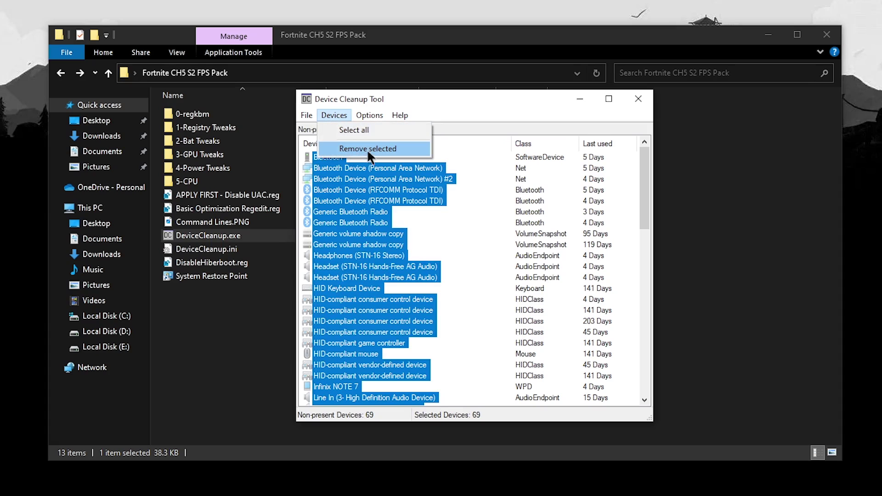
left_click(408, 150)
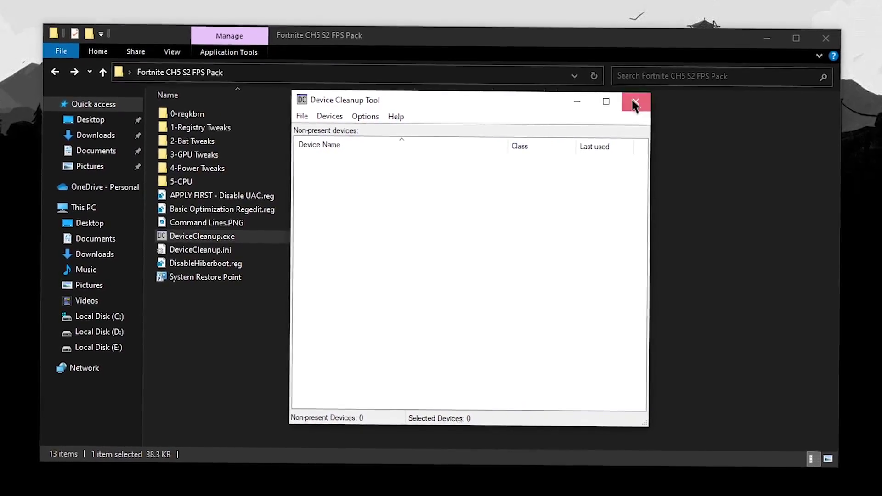
Close Device Cleanup Tool and view Command Lines.PNG with its -LANPLAY -NOSPLASH -USEALLAVALIABLECORES arguments.
left_click(557, 134)
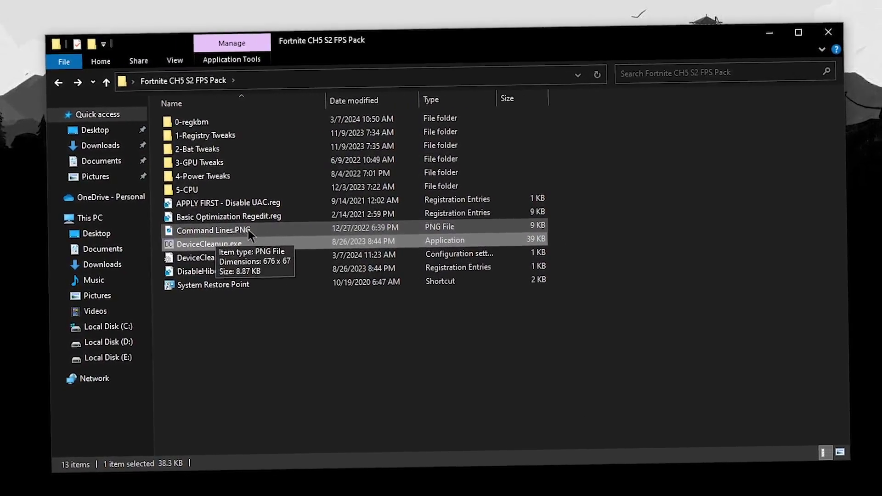
left_click(248, 233)
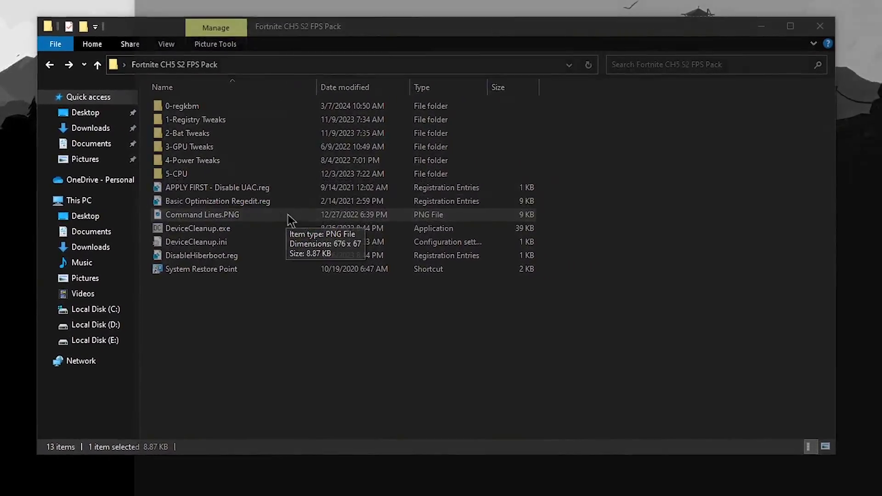
double_click(288, 215)
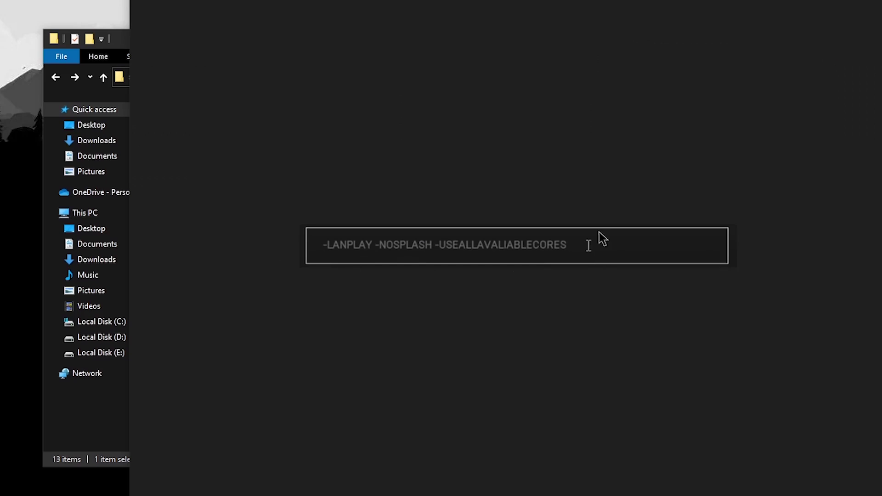